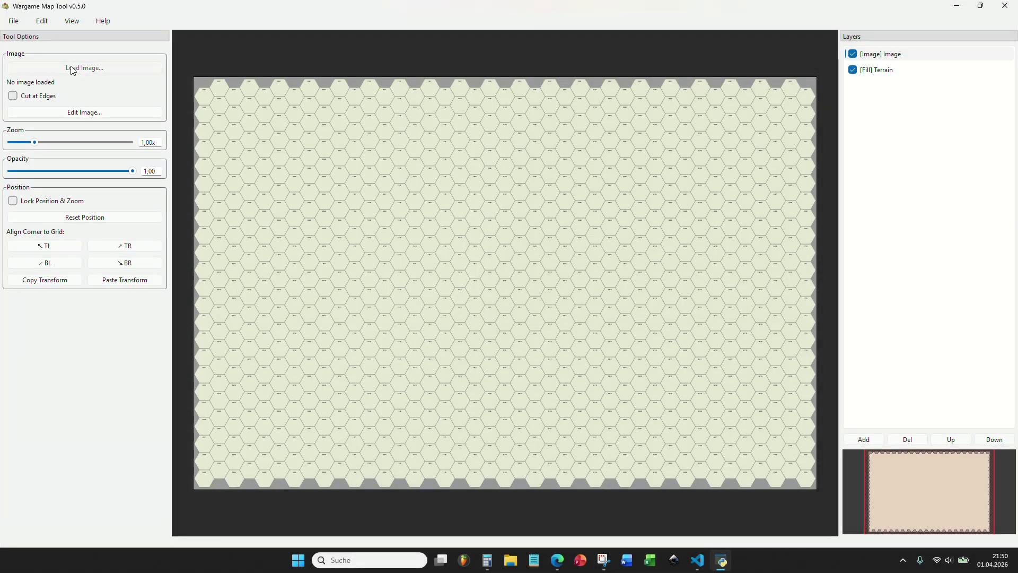
# Step: Load the image test3.png from the Downloads folder into the Image layer
pyautogui.click(73, 68)
pyautogui.click(49, 134)
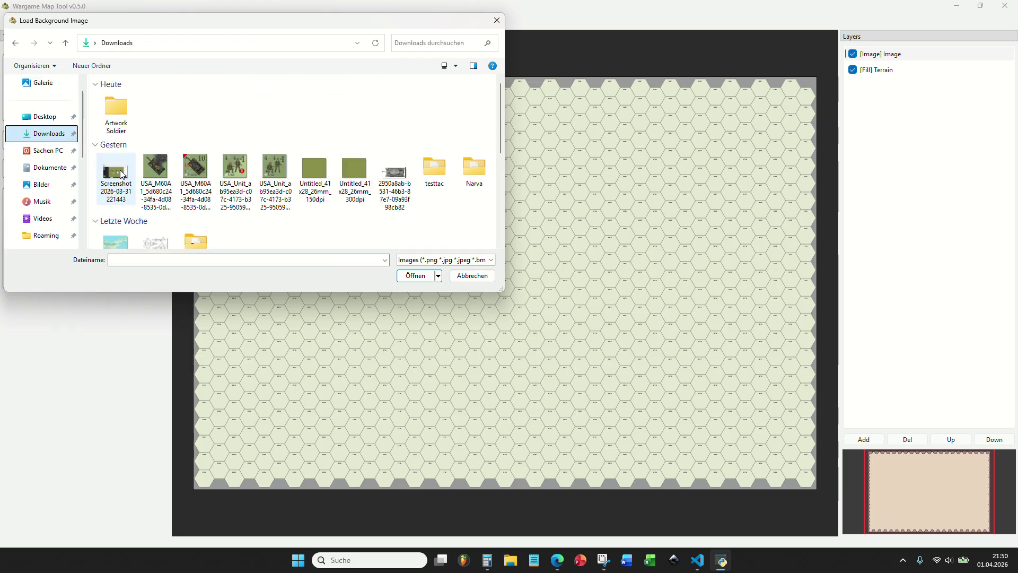
pyautogui.click(113, 242)
pyautogui.click(415, 276)
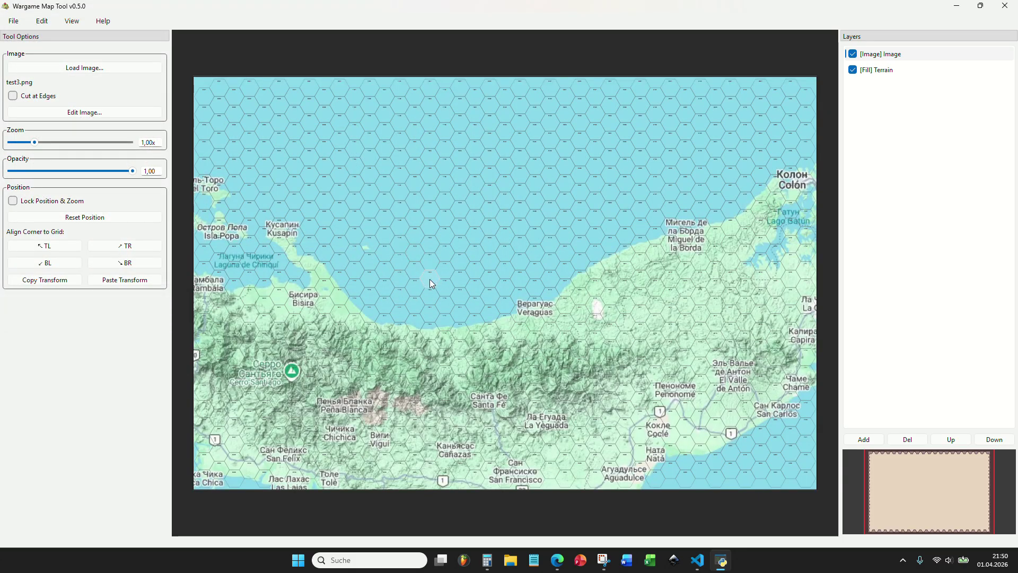
# Step: Scale the background image to 0.76x, position it to cover the hex map, and lock its position and zoom
pyautogui.moveTo(421, 289); pyautogui.dragTo(489, 240)
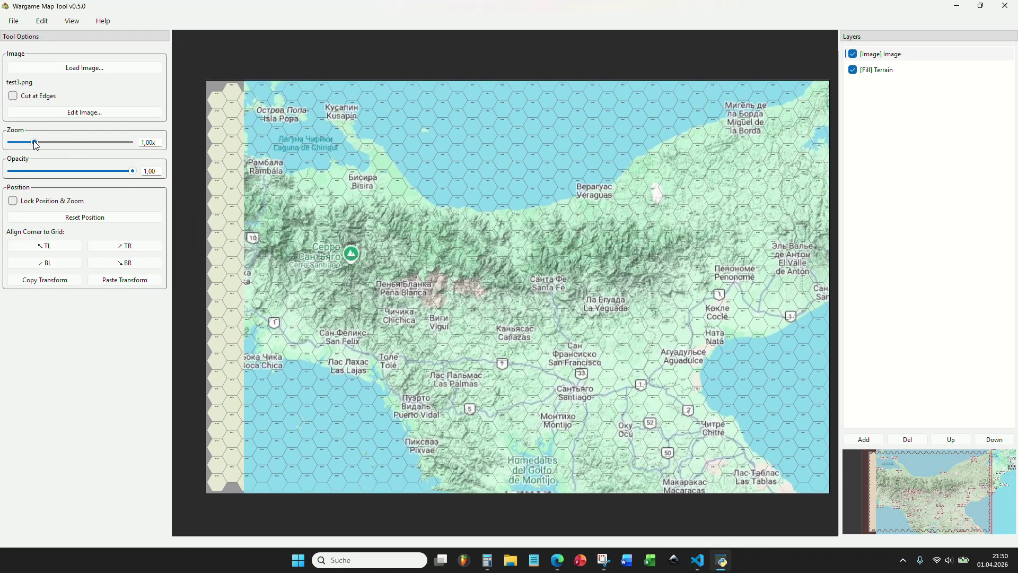
pyautogui.moveTo(39, 137); pyautogui.dragTo(28, 142)
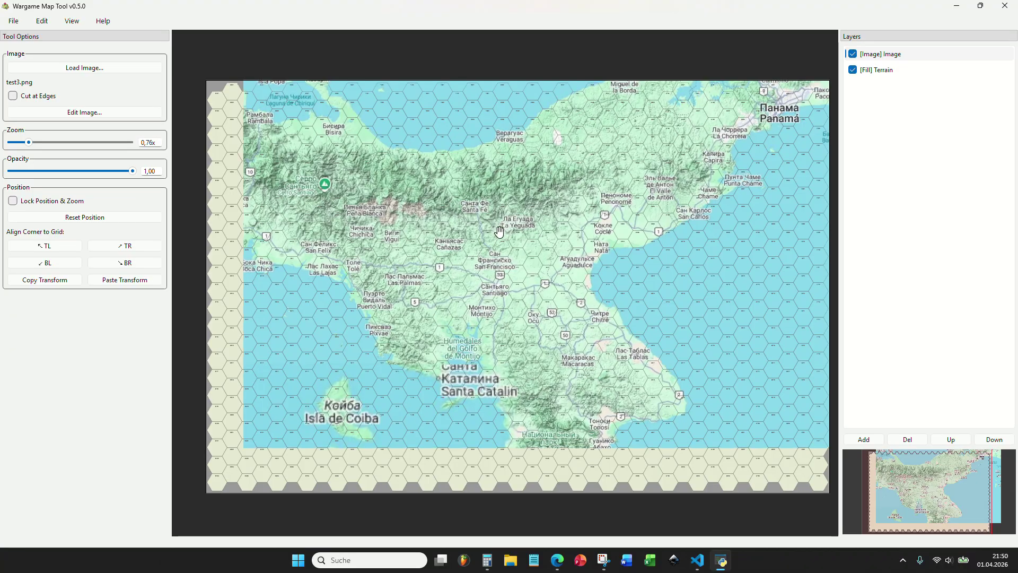
pyautogui.moveTo(504, 231); pyautogui.dragTo(459, 288)
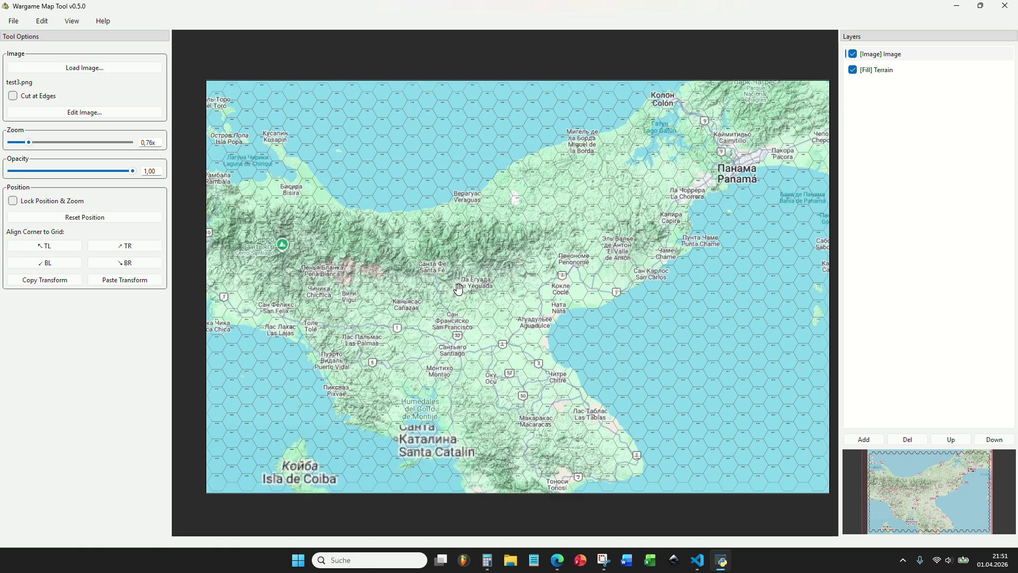
pyautogui.moveTo(459, 288); pyautogui.dragTo(402, 227)
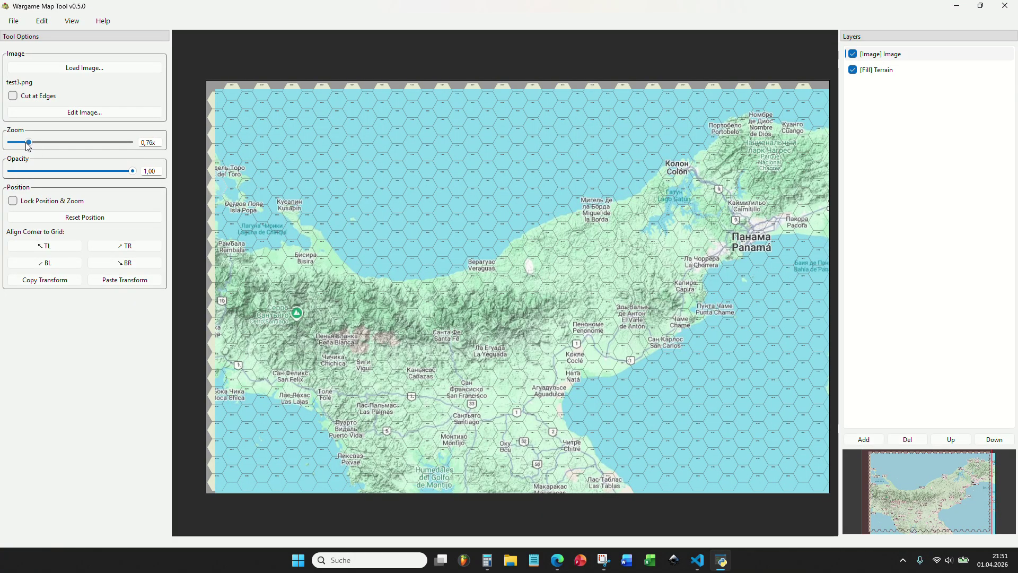
pyautogui.moveTo(357, 246); pyautogui.dragTo(353, 239)
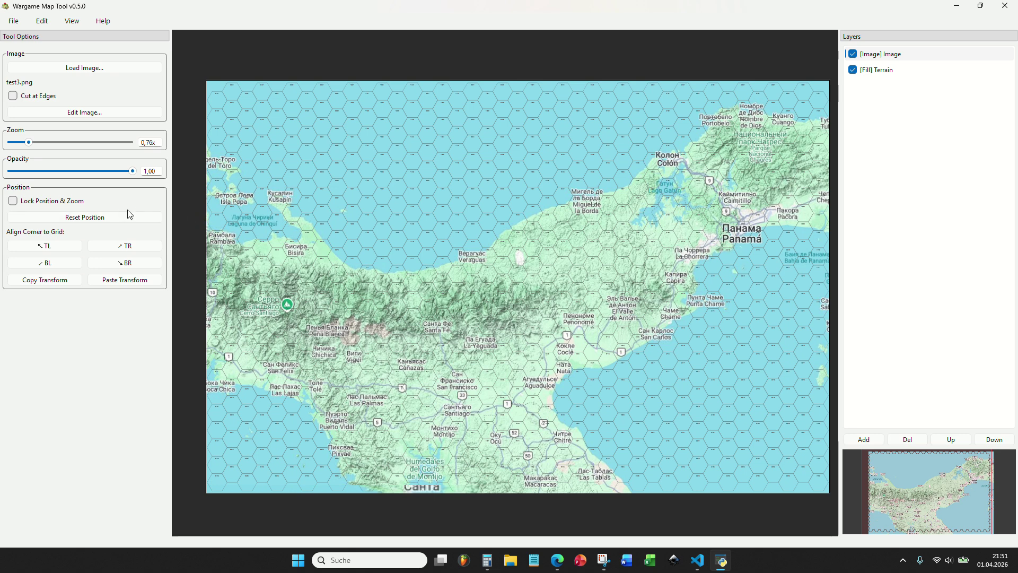
pyautogui.click(39, 204)
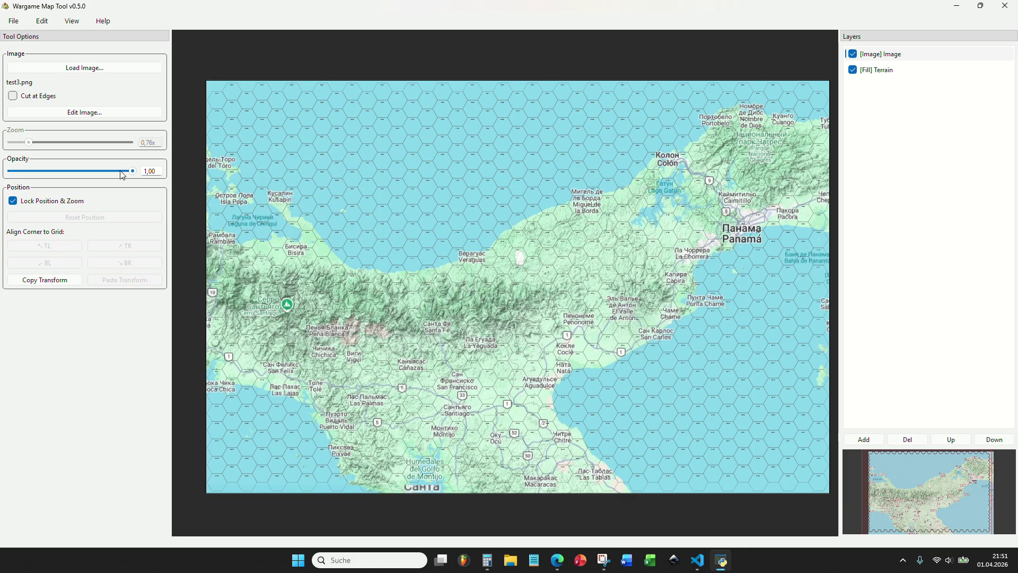
# Step: Lower the background image's opacity to 0.38 and inspect the hex grid over the coastline
pyautogui.moveTo(121, 172); pyautogui.dragTo(56, 172)
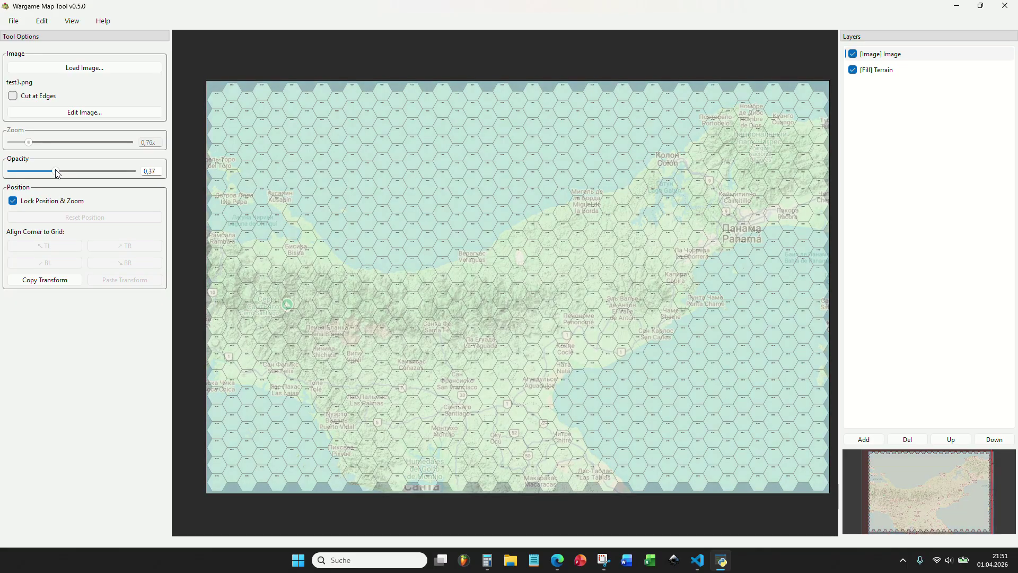
pyautogui.scroll(3, 493, 286)
pyautogui.scroll(2, 527, 193)
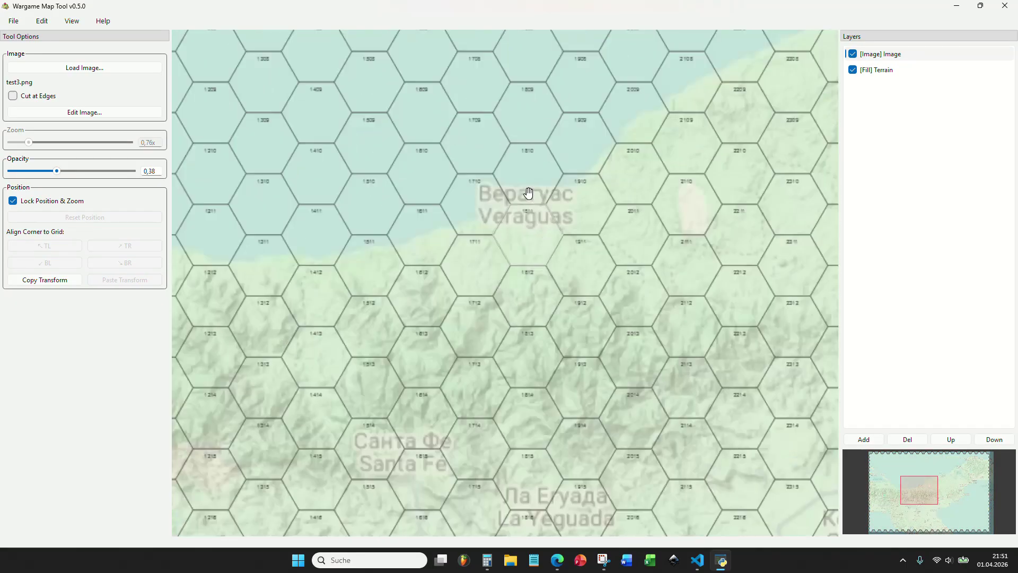
pyautogui.scroll(-2, 363, 195)
pyautogui.scroll(2, 423, 266)
pyautogui.scroll(-6, 375, 316)
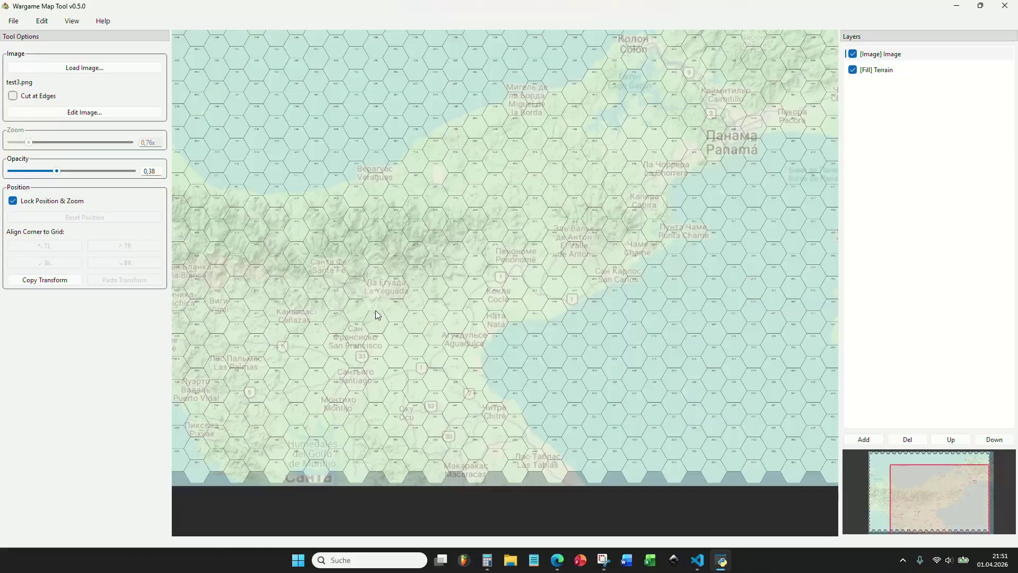
# Step: Restore the background image's opacity to 1.00 and unlock its position and zoom
pyautogui.moveTo(56, 171); pyautogui.dragTo(147, 171)
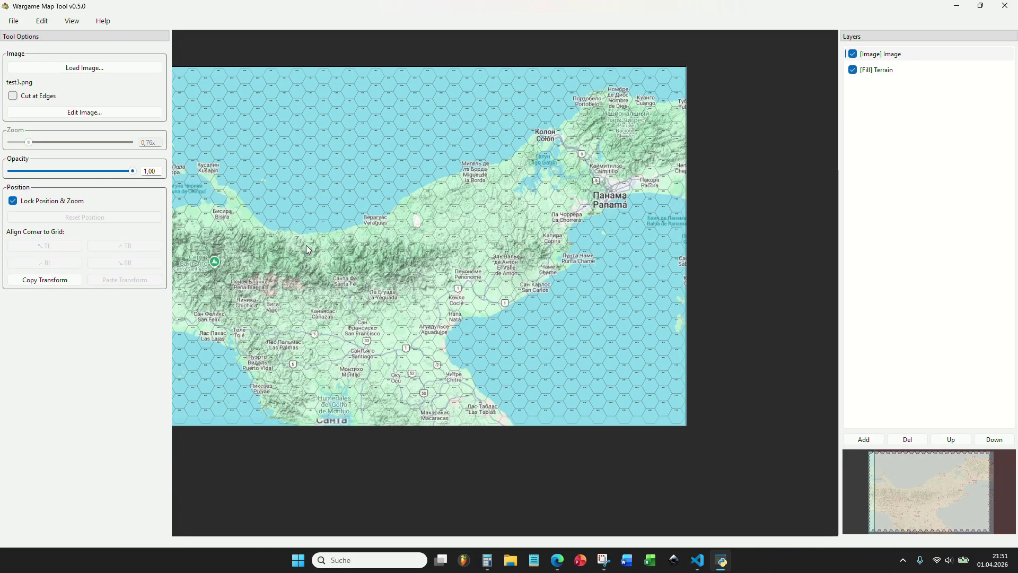
pyautogui.moveTo(346, 225); pyautogui.dragTo(421, 243)
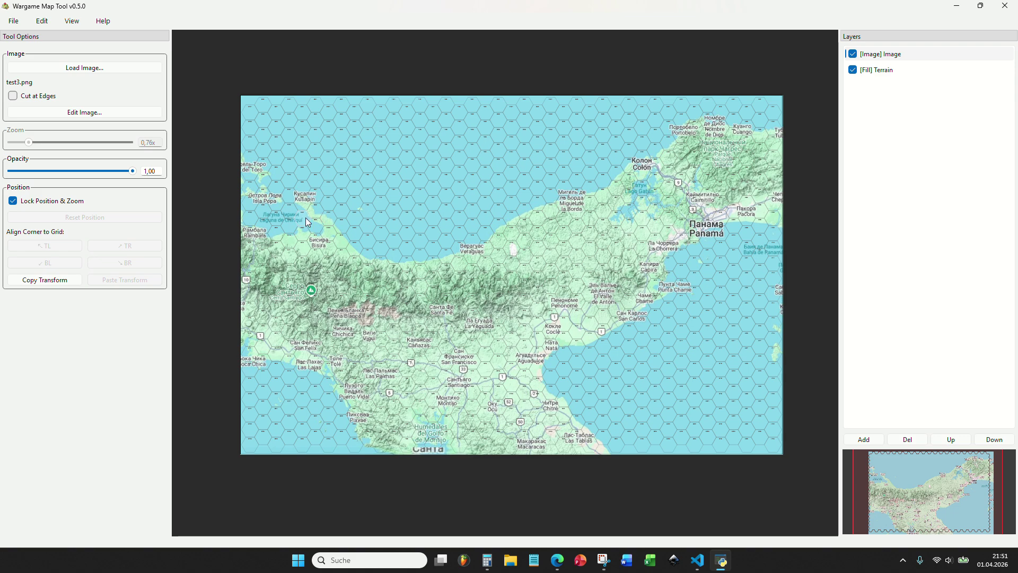
pyautogui.click(58, 204)
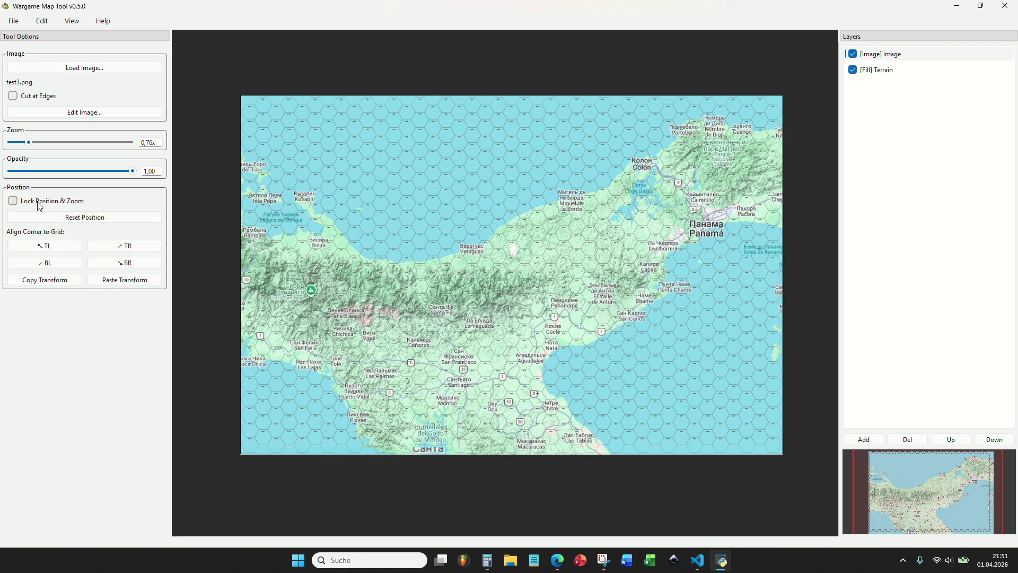
# Step: Shift the background image down and to the right, and reset its position and zoom to default
pyautogui.moveTo(376, 248); pyautogui.dragTo(468, 342)
pyautogui.click(74, 218)
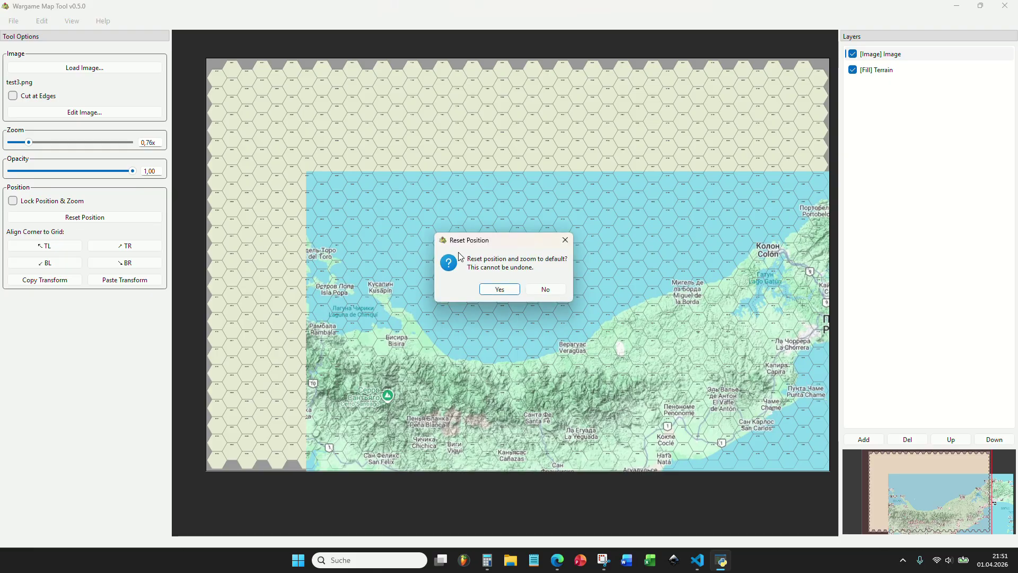
pyautogui.click(499, 287)
pyautogui.scroll(-4, 434, 266)
pyautogui.scroll(2, 407, 263)
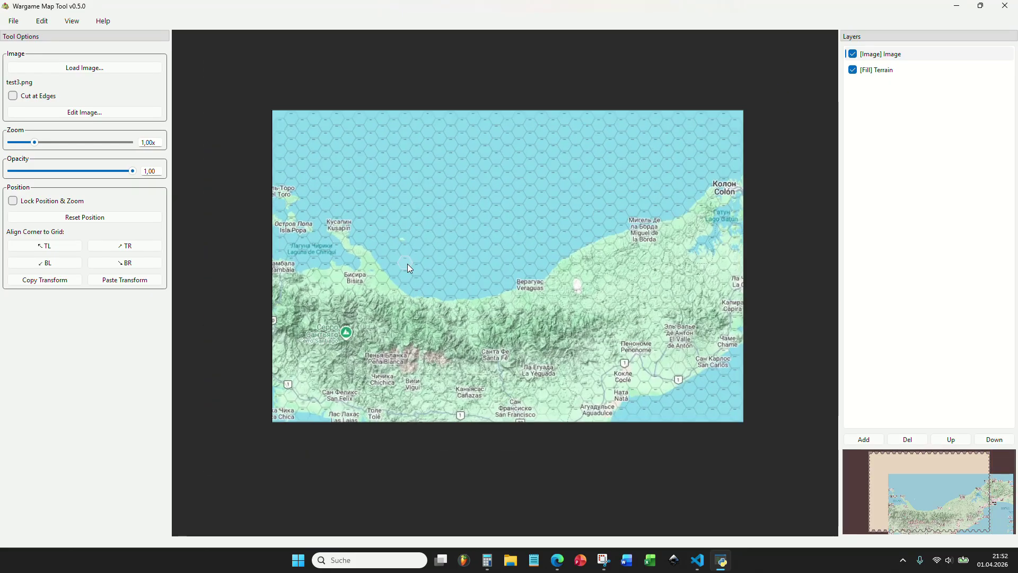
# Step: Scale the background image to 0.52x and align its top-left corner to the grid, checking the fit along the edge hexes
pyautogui.moveTo(426, 264); pyautogui.dragTo(464, 282)
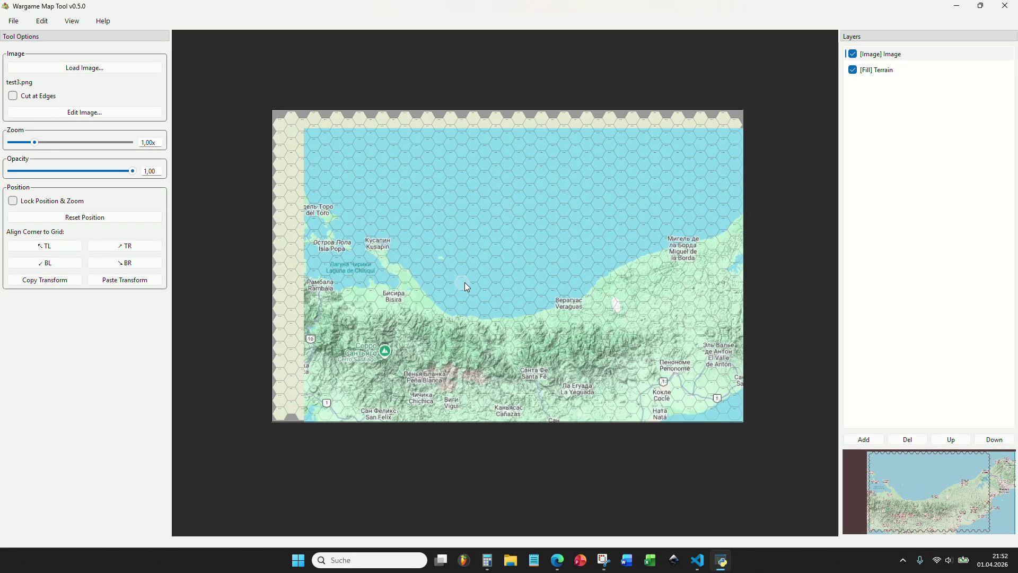
pyautogui.moveTo(34, 146); pyautogui.dragTo(23, 149)
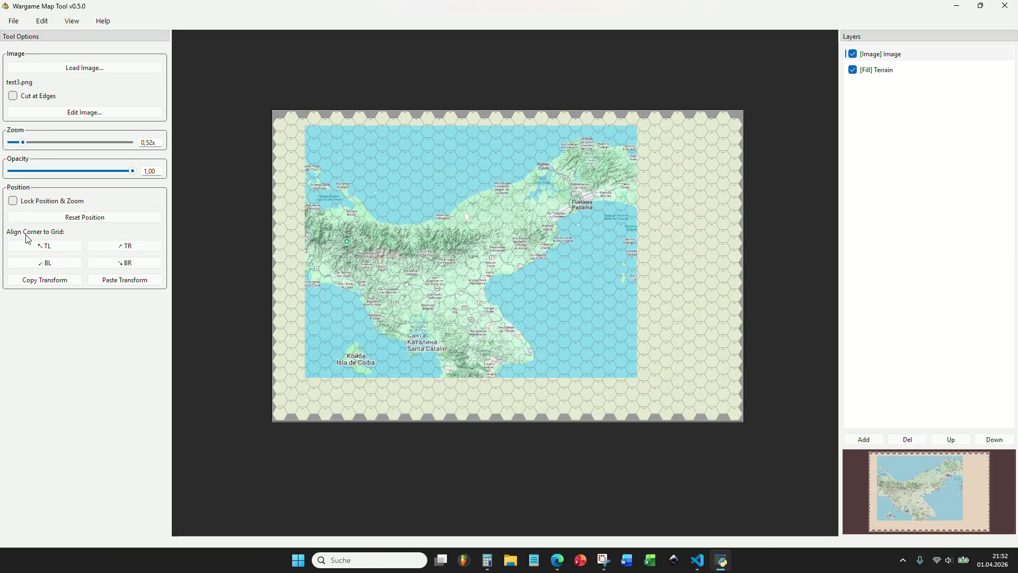
pyautogui.scroll(1, 296, 193)
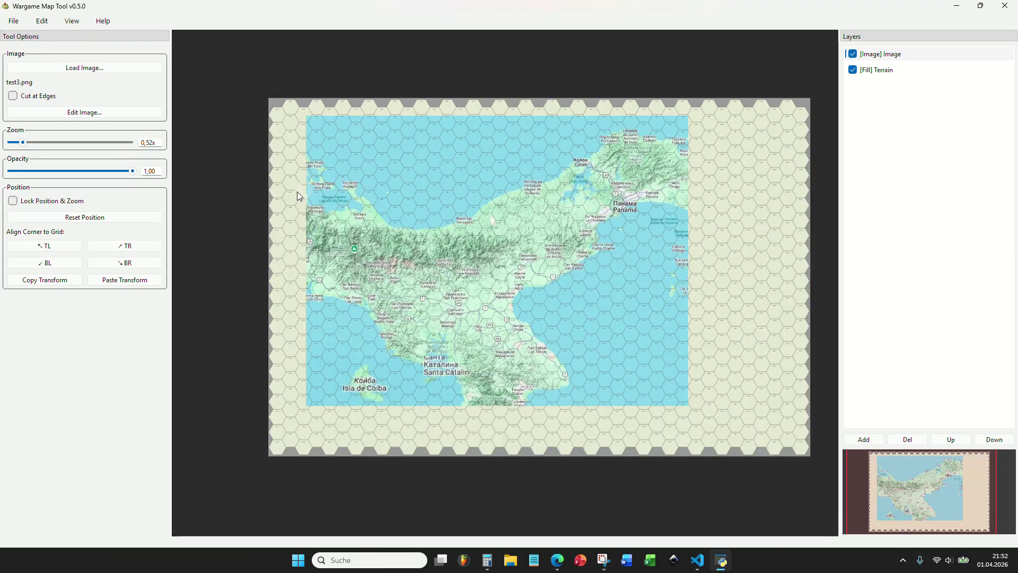
pyautogui.click(48, 249)
pyautogui.scroll(12, 269, 109)
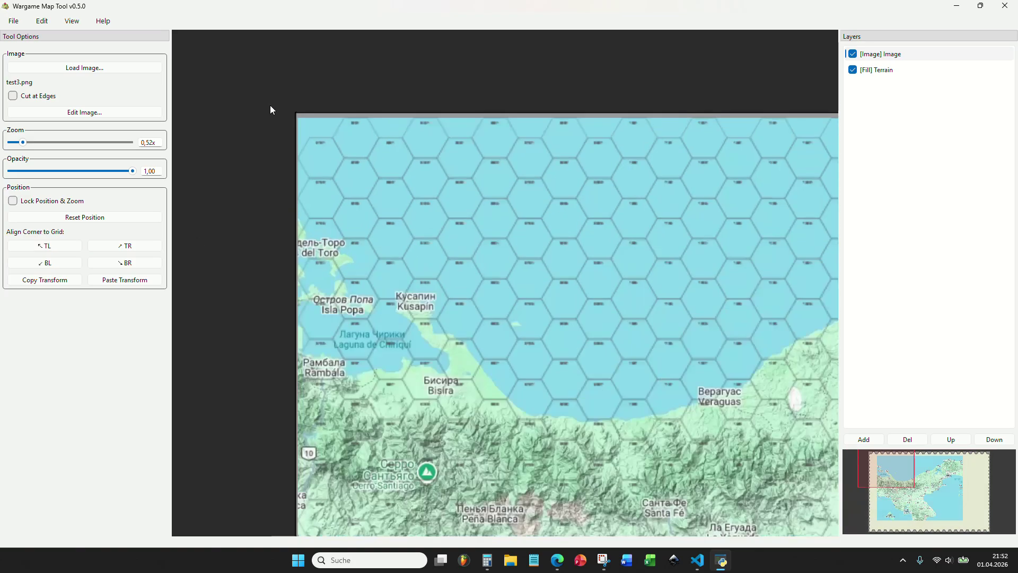
pyautogui.scroll(-8, 313, 199)
pyautogui.scroll(7, 322, 218)
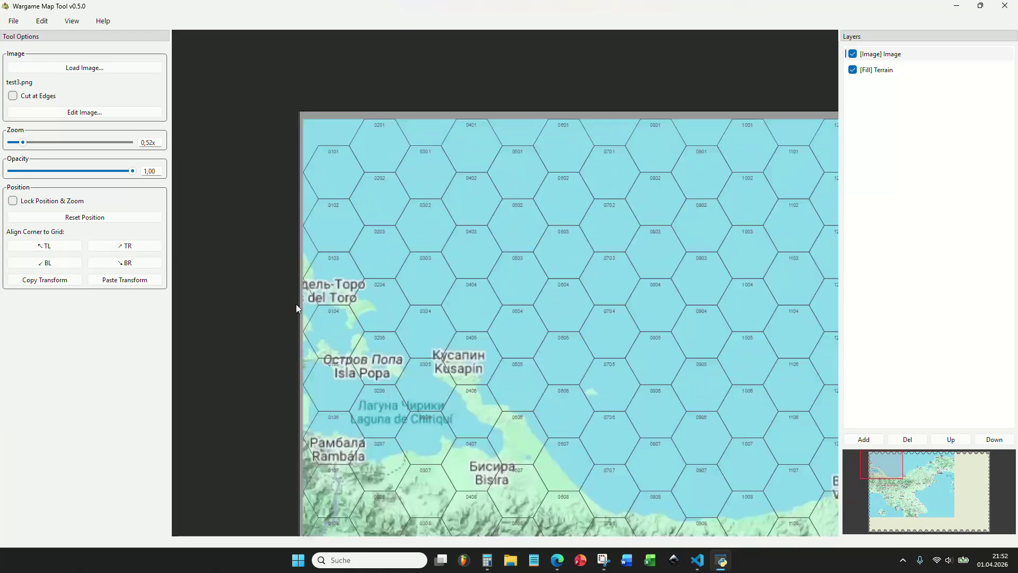
pyautogui.scroll(4, 347, 126)
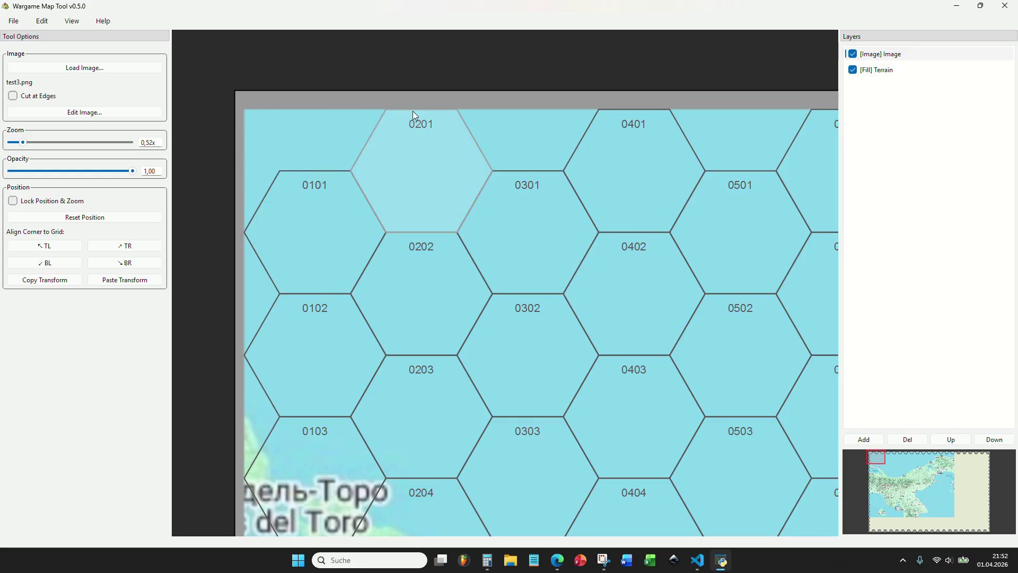
pyautogui.scroll(-6, 411, 133)
pyautogui.moveTo(411, 173); pyautogui.dragTo(286, 105)
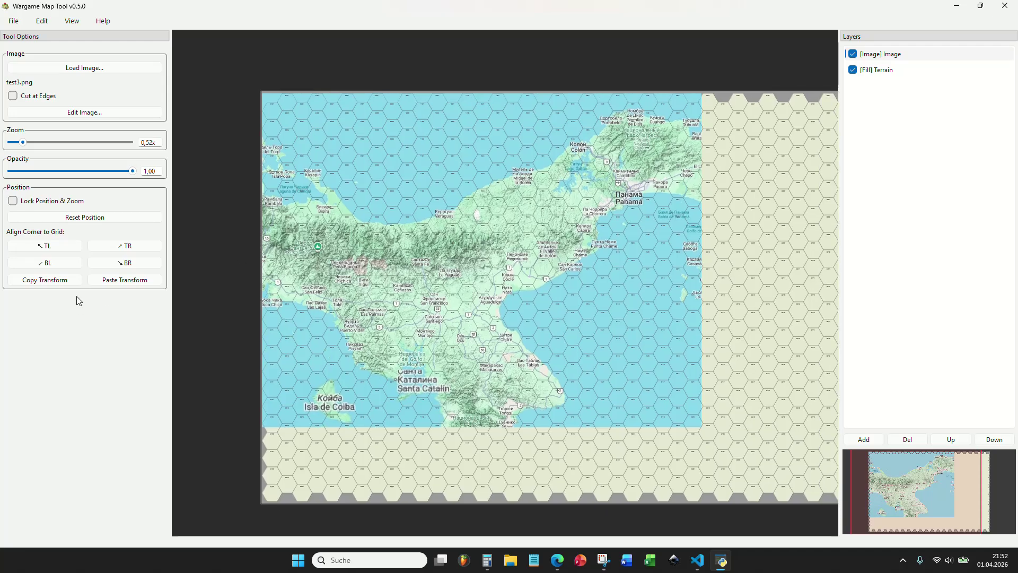
# Step: Scale the background image to 0.39x, align its bottom-right corner to the grid, and enlarge it to 0.59x
pyautogui.moveTo(24, 142); pyautogui.dragTo(19, 144)
pyautogui.moveTo(329, 160); pyautogui.dragTo(282, 137)
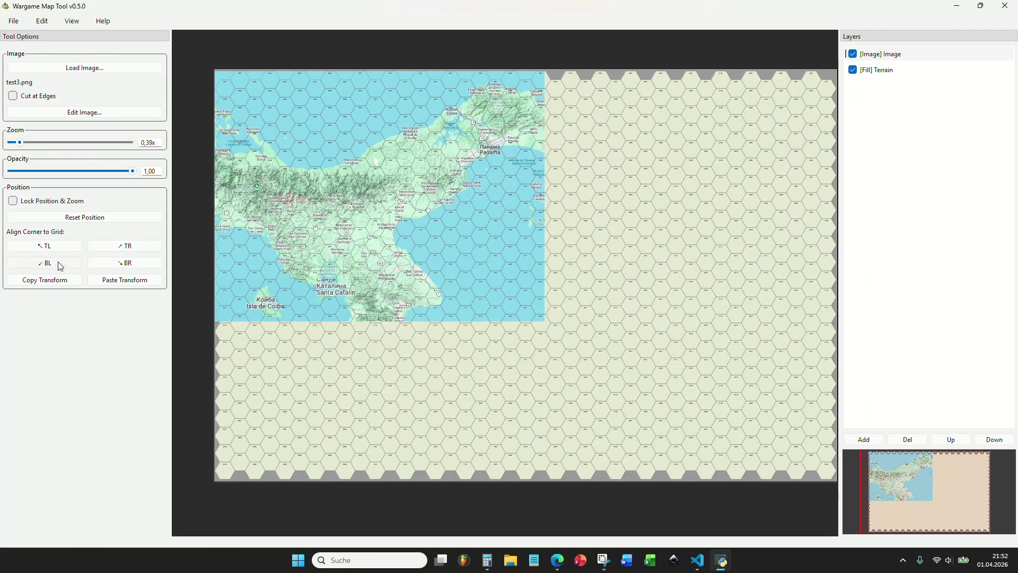
pyautogui.click(119, 265)
pyautogui.moveTo(477, 296); pyautogui.dragTo(392, 287)
pyautogui.moveTo(75, 144); pyautogui.dragTo(24, 146)
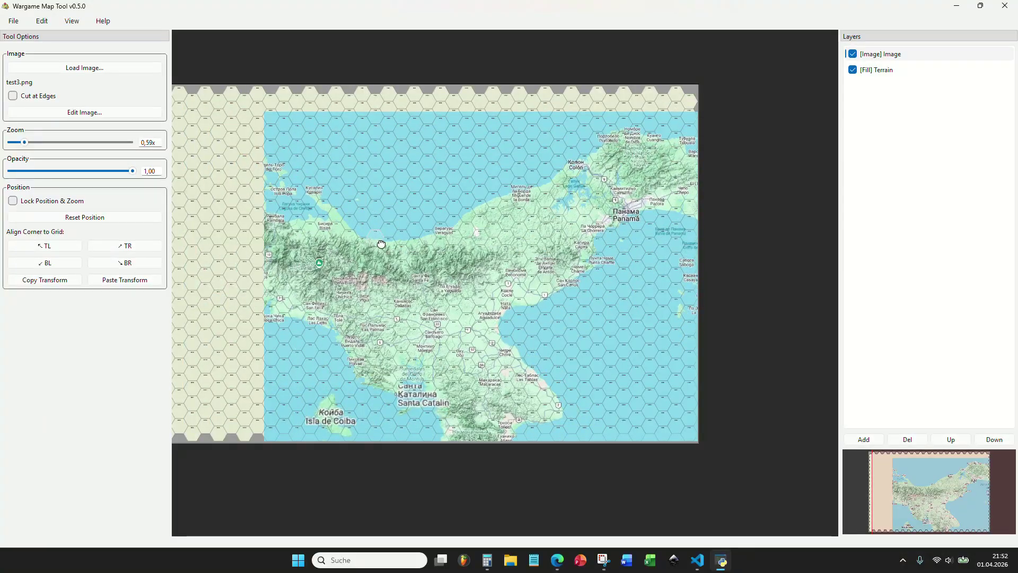
# Step: Align the image's top-right corner to the grid, scale it to 0.65x, and place it against the map's left edge
pyautogui.moveTo(373, 238); pyautogui.dragTo(410, 238)
pyautogui.click(136, 247)
pyautogui.moveTo(29, 147)
pyautogui.mouseDown()
pyautogui.moveTo(40, 147)
pyautogui.moveTo(16, 146)
pyautogui.moveTo(26, 146)
pyautogui.mouseUp()
pyautogui.moveTo(425, 268); pyautogui.dragTo(368, 263)
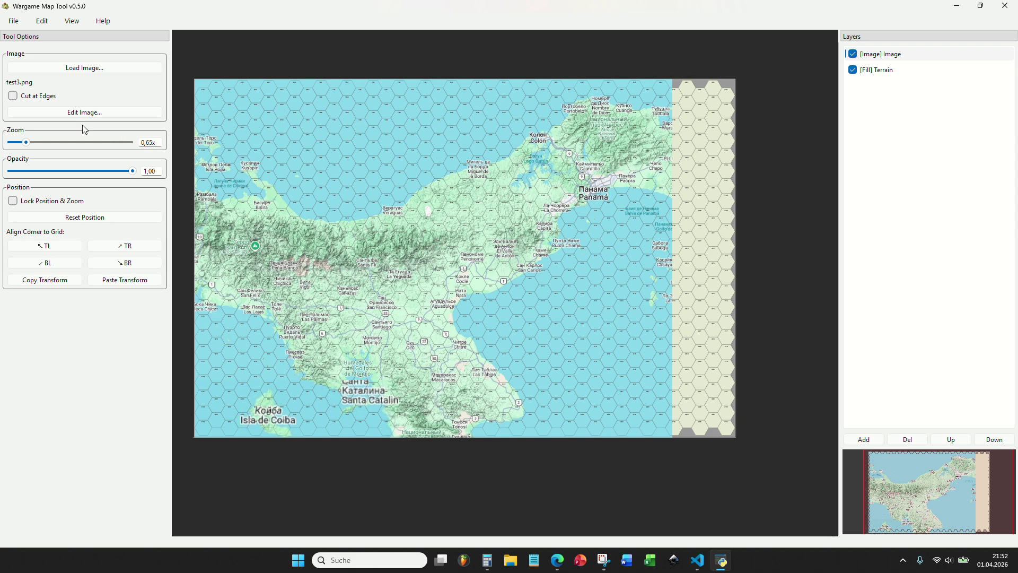
# Step: Open the background image in the image editor and maximize the editor window
pyautogui.click(90, 113)
pyautogui.doubleClick(521, 80)
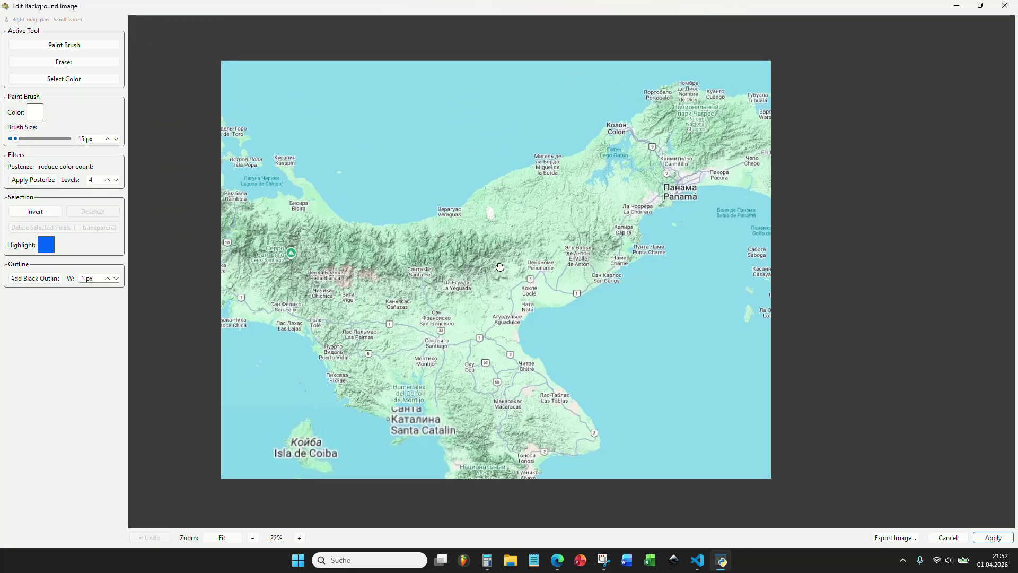
pyautogui.click(35, 113)
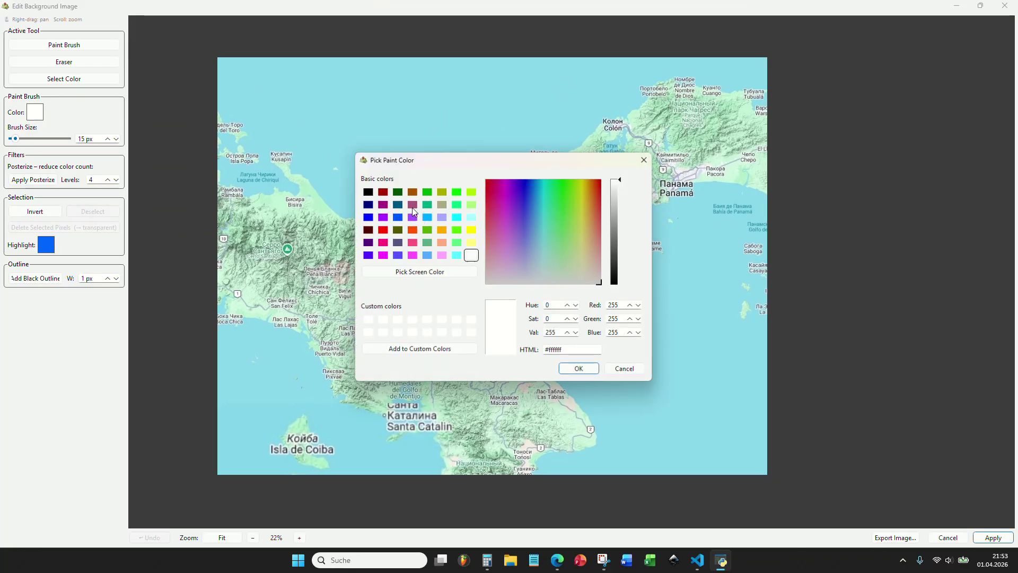
pyautogui.click(454, 275)
pyautogui.click(407, 91)
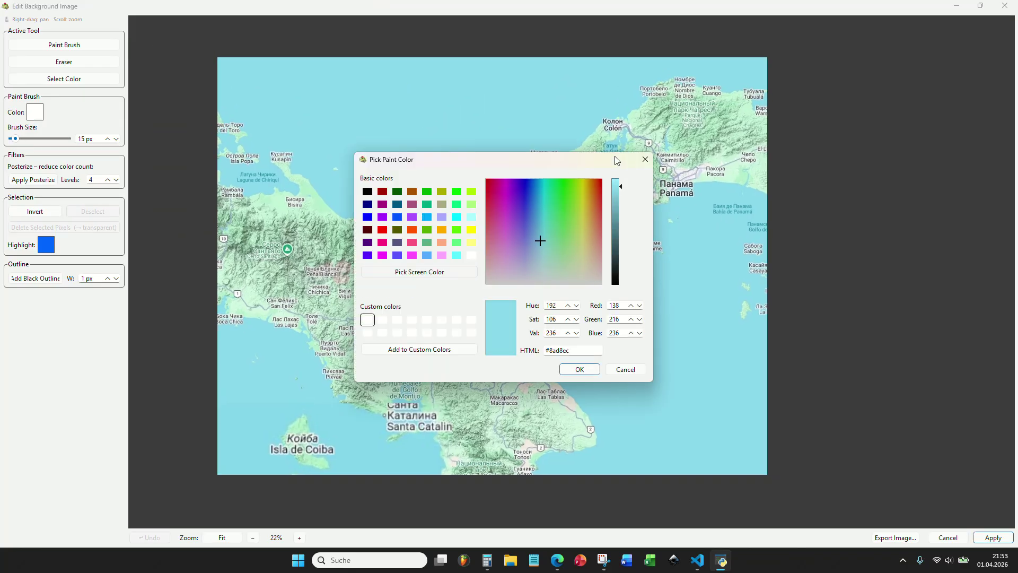
pyautogui.click(645, 159)
# Step: Set the Paint Brush to 46 px and paint a white stroke over the small island off the northern coast
pyautogui.scroll(3, 346, 175)
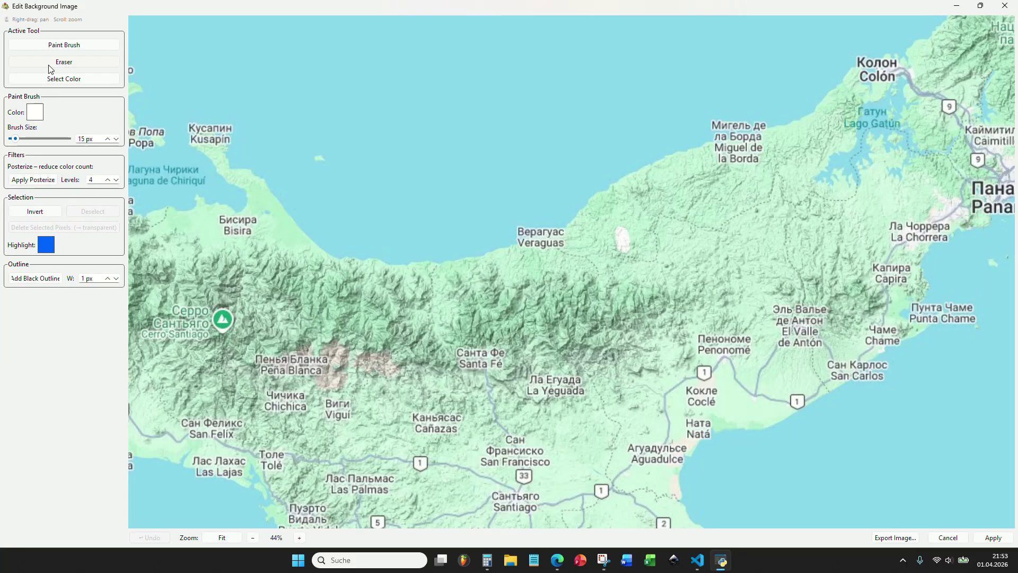
pyautogui.click(50, 47)
pyautogui.scroll(3, 332, 176)
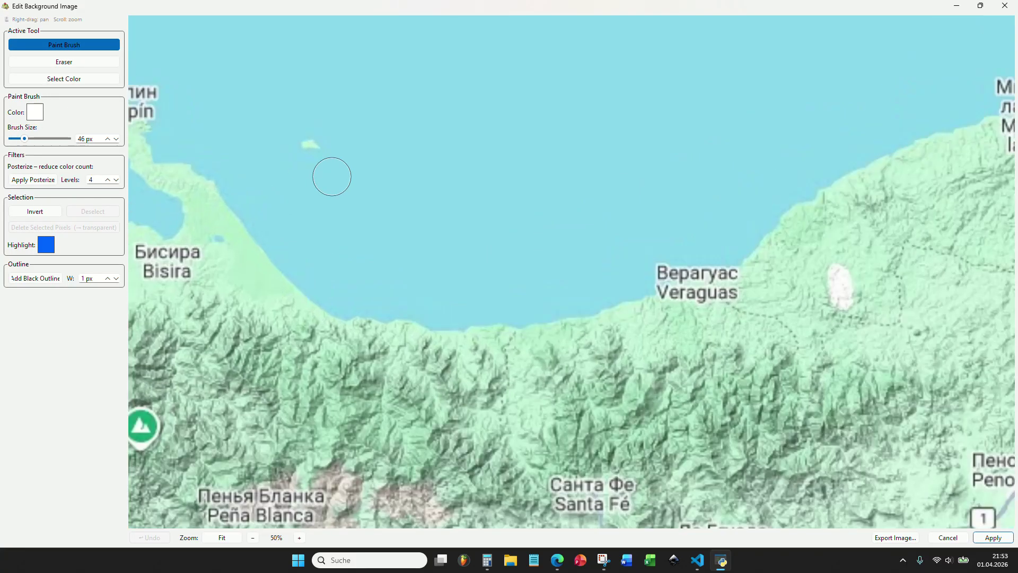
pyautogui.moveTo(325, 166); pyautogui.dragTo(301, 141)
# Step: Sample the sea colour #8ad8ec from the image as the paint colour and paint over the white stroke with it
pyautogui.click(32, 117)
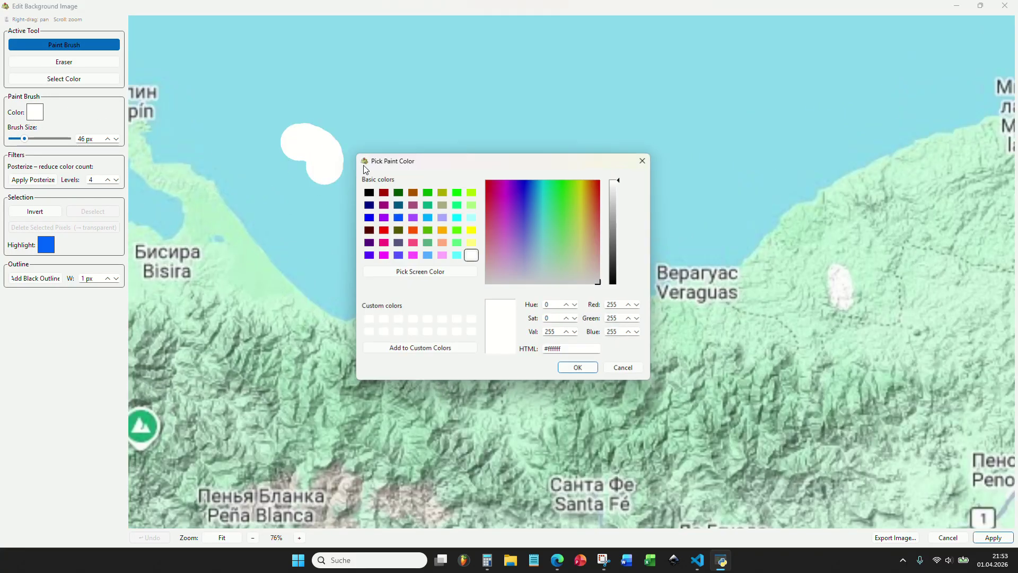
pyautogui.click(451, 272)
pyautogui.click(404, 98)
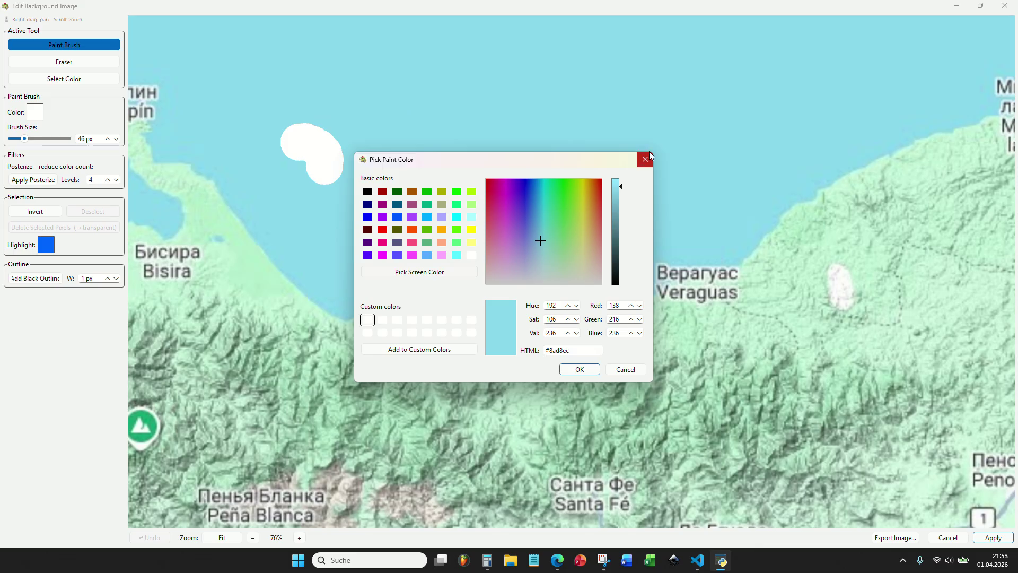
pyautogui.click(579, 369)
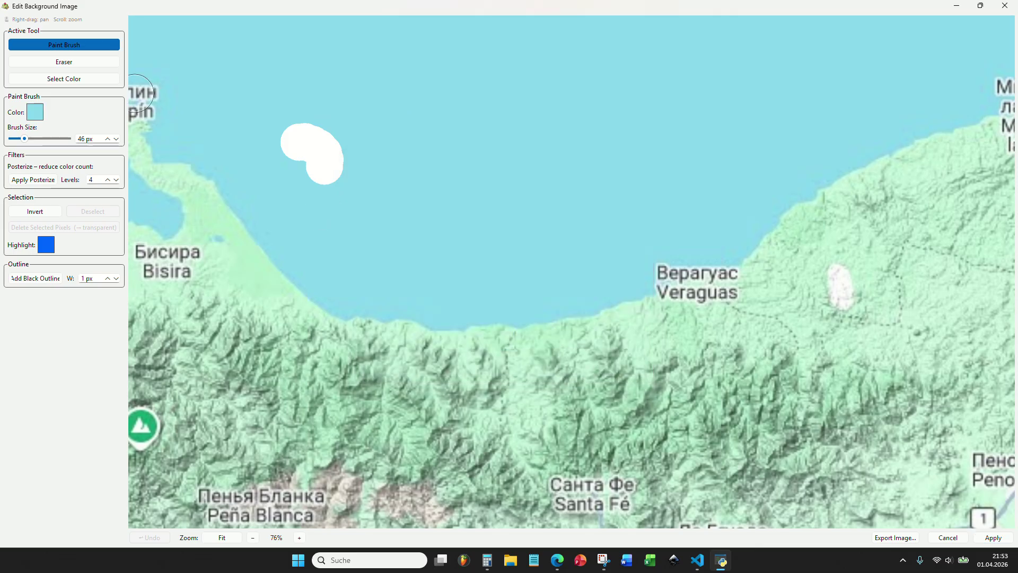
pyautogui.moveTo(303, 143)
pyautogui.mouseDown()
pyautogui.moveTo(281, 132)
pyautogui.moveTo(528, 232)
pyautogui.mouseUp()
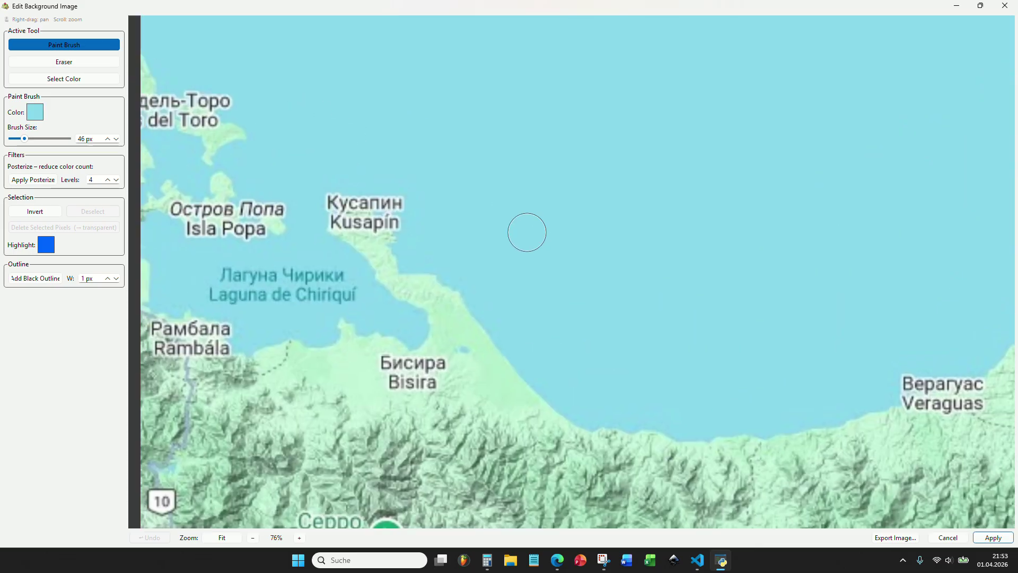
# Step: Paint over the Laguna de Chiriquí label and the labels in the Bay of Panama with the sea colour
pyautogui.moveTo(316, 258)
pyautogui.mouseDown()
pyautogui.moveTo(304, 279)
pyautogui.moveTo(226, 278)
pyautogui.moveTo(217, 295)
pyautogui.moveTo(336, 298)
pyautogui.moveTo(350, 281)
pyautogui.moveTo(311, 269)
pyautogui.mouseUp()
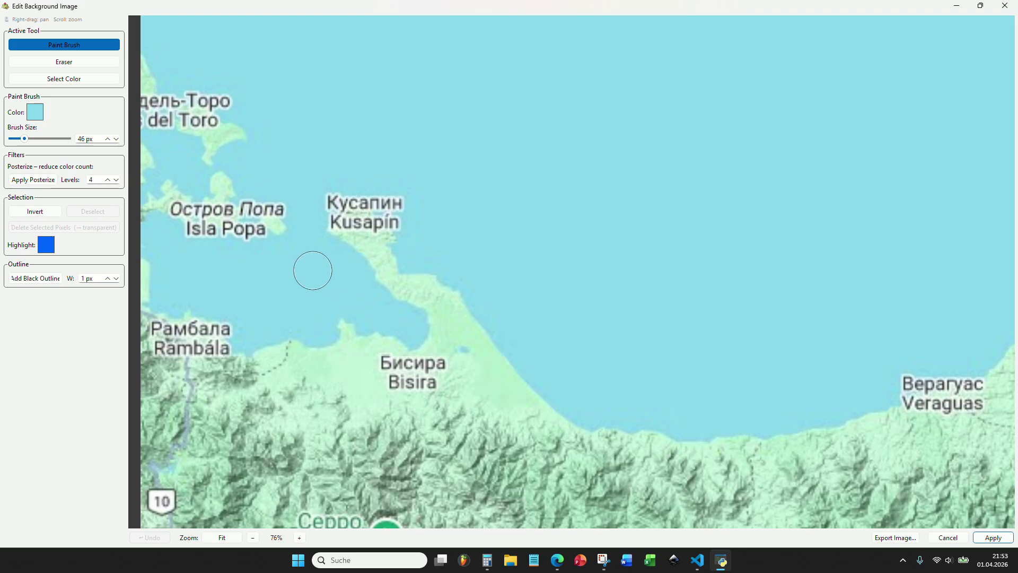
pyautogui.scroll(-5, 311, 268)
pyautogui.moveTo(475, 217); pyautogui.dragTo(268, 181)
pyautogui.moveTo(662, 316); pyautogui.dragTo(603, 280)
pyautogui.scroll(5, 662, 253)
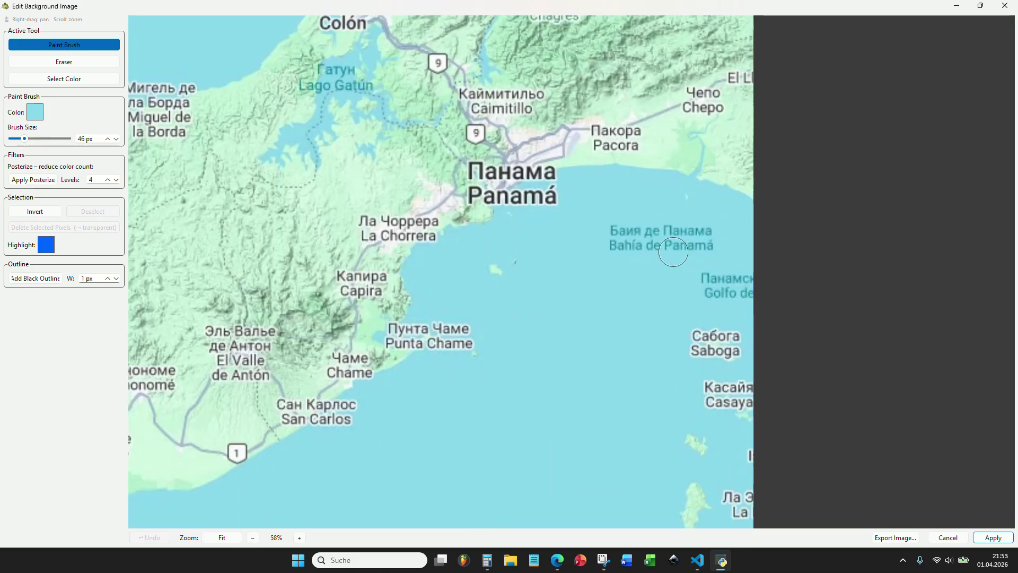
pyautogui.moveTo(657, 248)
pyautogui.mouseDown()
pyautogui.moveTo(728, 232)
pyautogui.moveTo(666, 252)
pyautogui.moveTo(716, 278)
pyautogui.moveTo(686, 293)
pyautogui.moveTo(737, 278)
pyautogui.moveTo(680, 325)
pyautogui.moveTo(715, 326)
pyautogui.moveTo(708, 314)
pyautogui.moveTo(714, 411)
pyautogui.moveTo(729, 406)
pyautogui.moveTo(752, 447)
pyautogui.moveTo(752, 518)
pyautogui.mouseUp()
# Step: Paint the sea colour over both ends of the Isla de Coiba label and over the Santa Catalina peninsula with part of its label
pyautogui.moveTo(546, 395); pyautogui.dragTo(648, 188)
pyautogui.scroll(4, 531, 248)
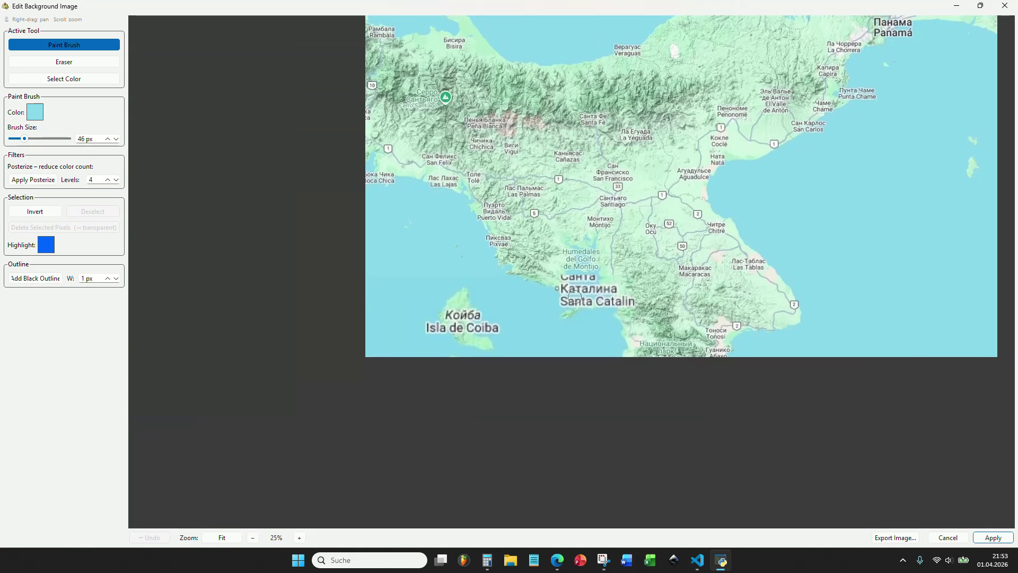
pyautogui.moveTo(355, 341); pyautogui.dragTo(345, 309)
pyautogui.moveTo(453, 330)
pyautogui.mouseDown()
pyautogui.moveTo(489, 320)
pyautogui.moveTo(471, 328)
pyautogui.moveTo(461, 289)
pyautogui.mouseUp()
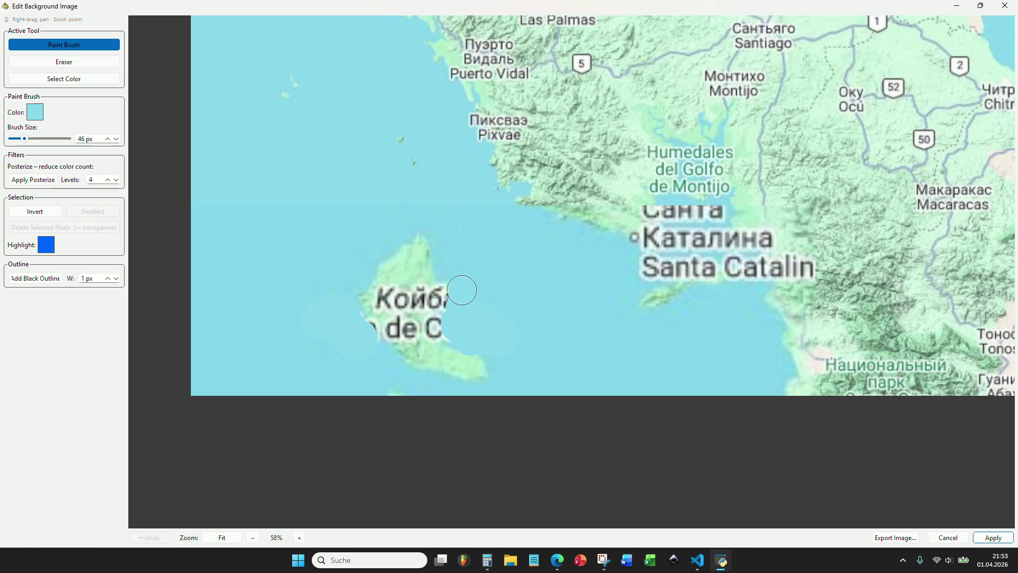
pyautogui.scroll(-4, 278, 209)
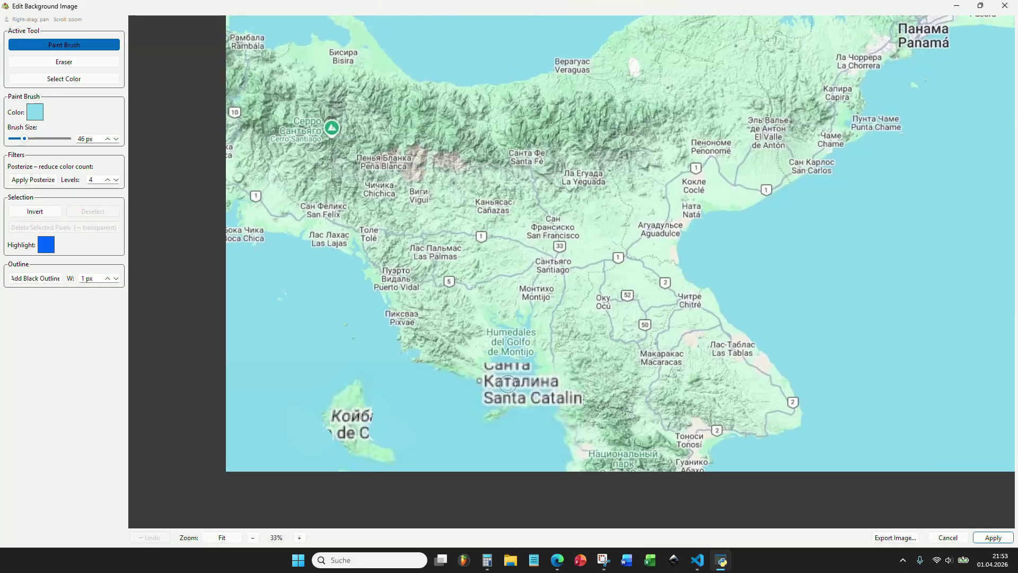
pyautogui.moveTo(499, 395)
pyautogui.mouseDown()
pyautogui.moveTo(521, 389)
pyautogui.moveTo(534, 408)
pyautogui.moveTo(526, 370)
pyautogui.moveTo(495, 382)
pyautogui.moveTo(521, 374)
pyautogui.moveTo(505, 379)
pyautogui.moveTo(461, 352)
pyautogui.moveTo(480, 380)
pyautogui.moveTo(456, 387)
pyautogui.moveTo(459, 375)
pyautogui.moveTo(301, 311)
pyautogui.mouseUp()
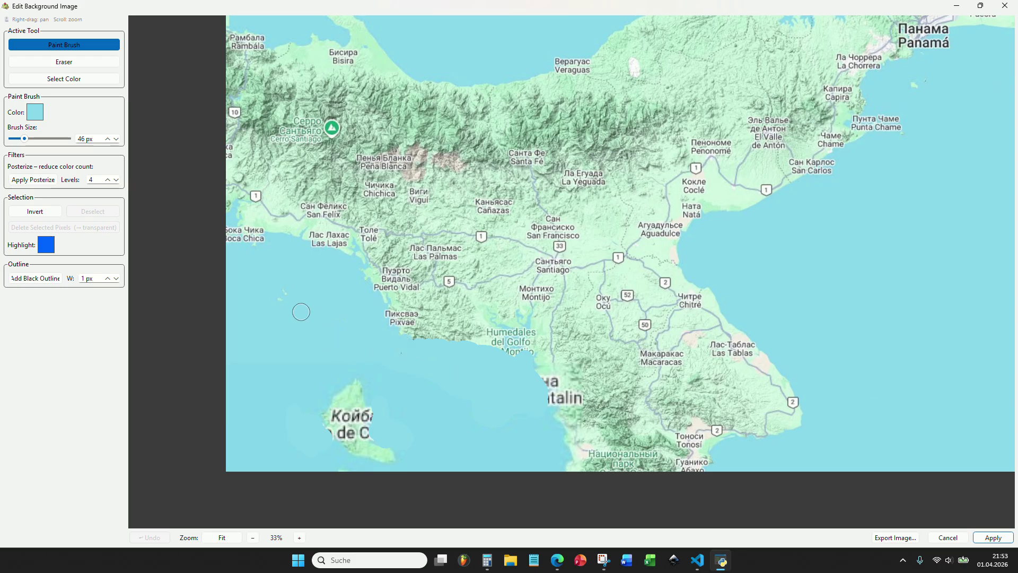
pyautogui.moveTo(494, 358)
pyautogui.mouseDown()
pyautogui.moveTo(511, 339)
pyautogui.moveTo(497, 355)
pyautogui.moveTo(517, 352)
pyautogui.moveTo(519, 326)
pyautogui.moveTo(493, 344)
pyautogui.mouseUp()
# Step: Apply the retouched image to the hex map and inspect the repainted southern coast beneath the grid
pyautogui.scroll(-3, 493, 344)
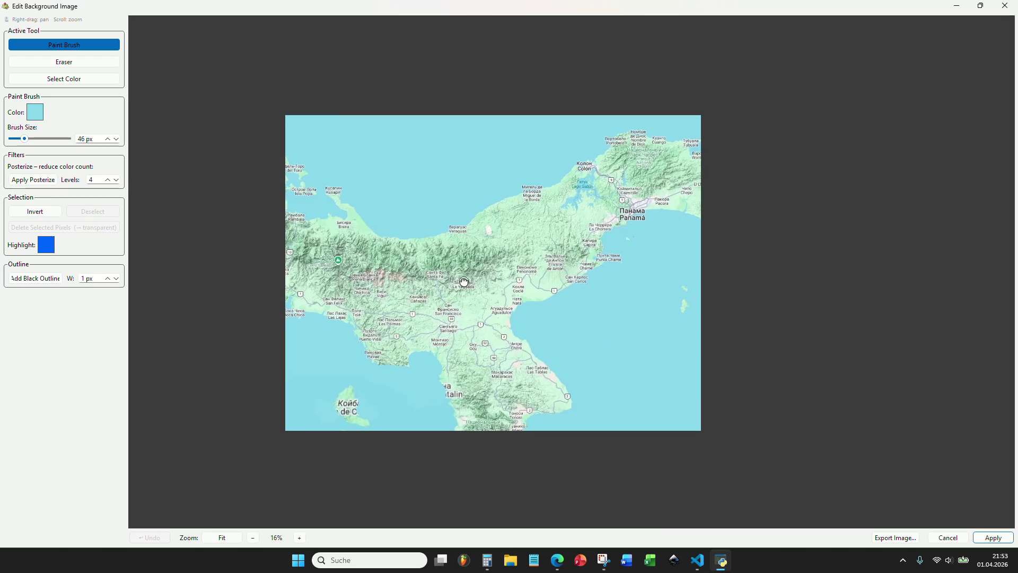
pyautogui.scroll(1, 473, 274)
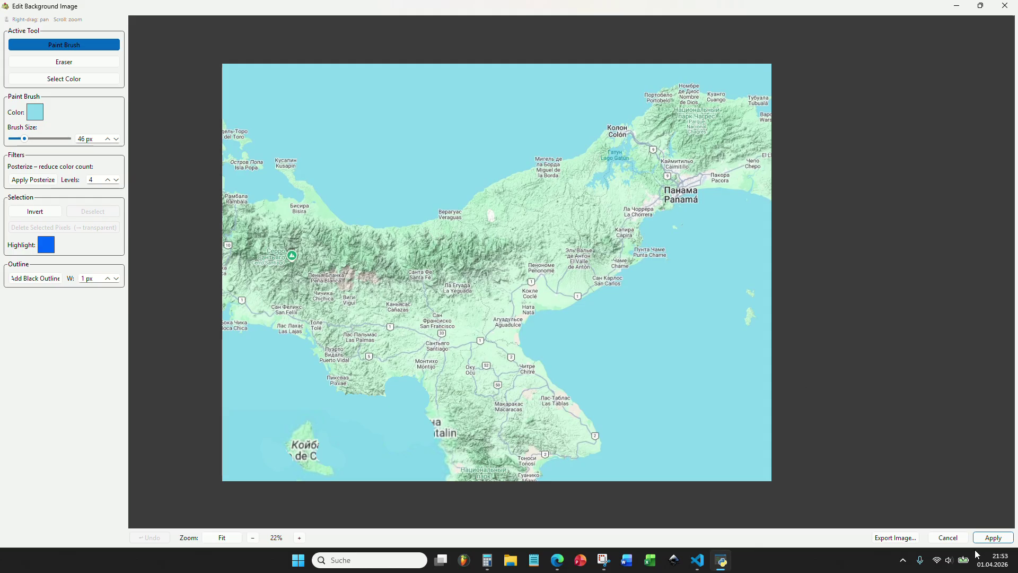
pyautogui.click(988, 539)
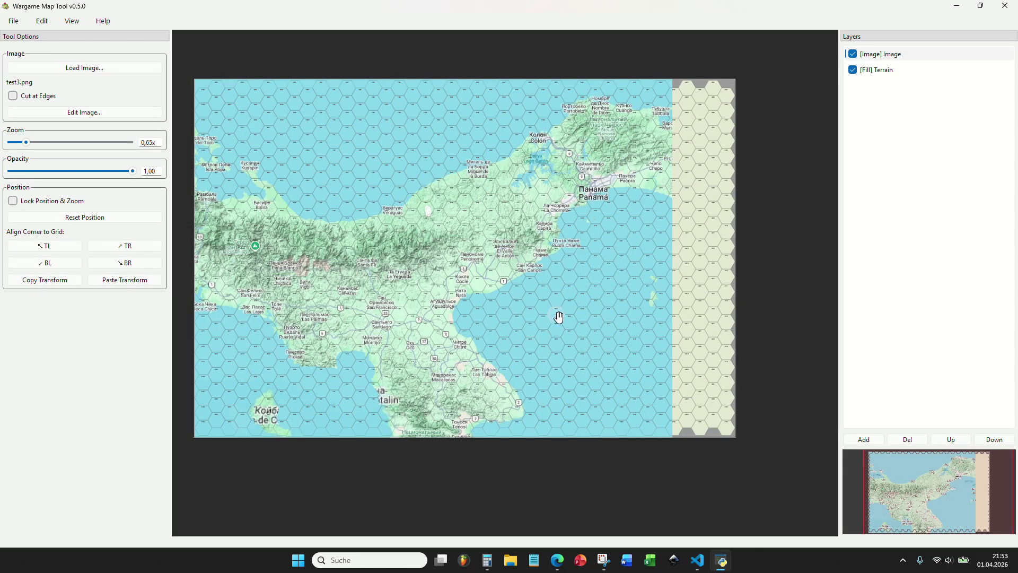
pyautogui.scroll(6, 299, 387)
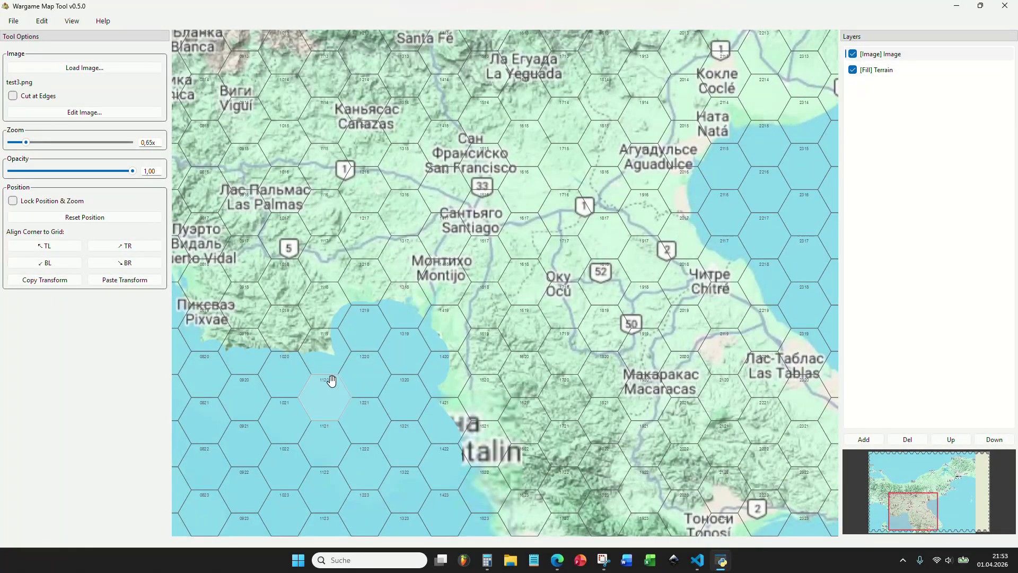
pyautogui.scroll(-5, 329, 379)
pyautogui.scroll(-4, 372, 388)
pyautogui.scroll(2, 456, 344)
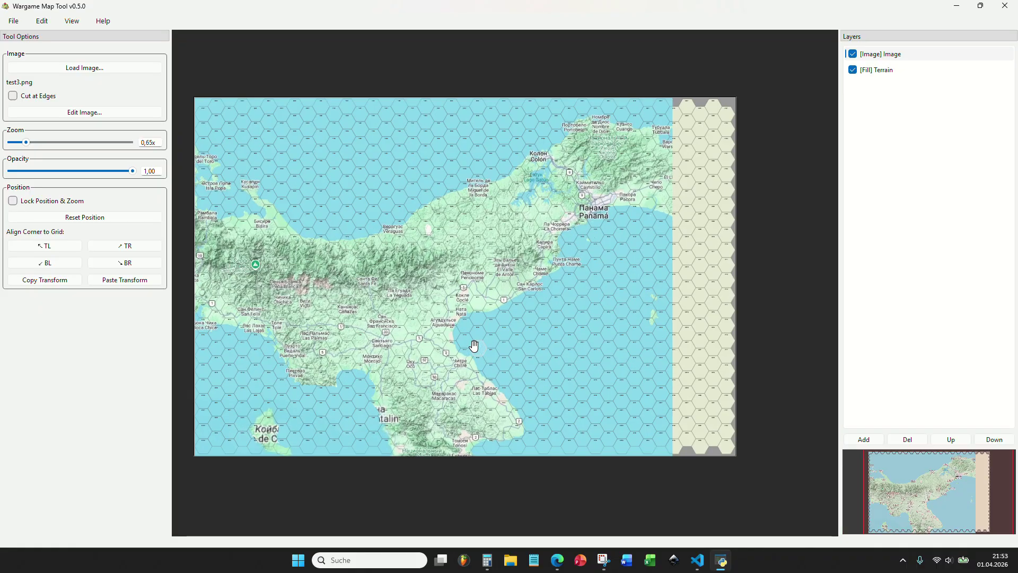
# Step: Reopen the background image in the image editor and maximize the editor window
pyautogui.click(97, 114)
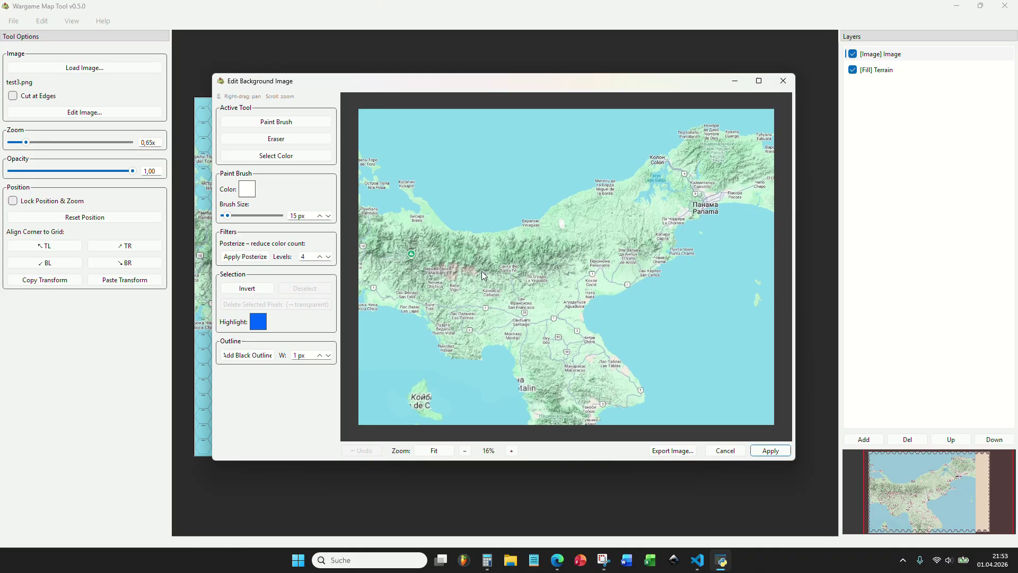
pyautogui.doubleClick(491, 82)
pyautogui.moveTo(304, 188); pyautogui.dragTo(426, 269)
pyautogui.scroll(1, 426, 269)
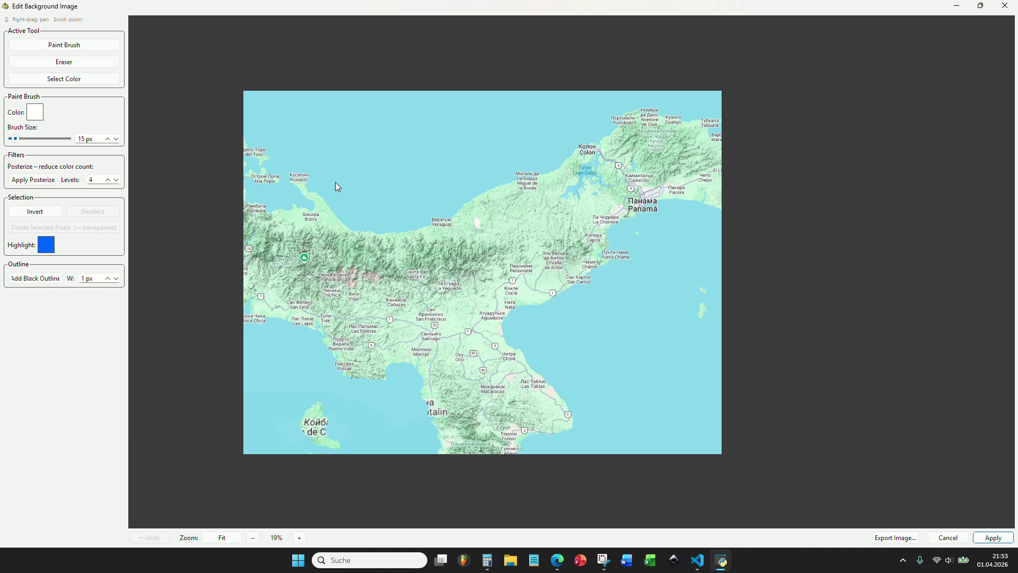
pyautogui.scroll(1, 336, 183)
pyautogui.scroll(-1, 323, 177)
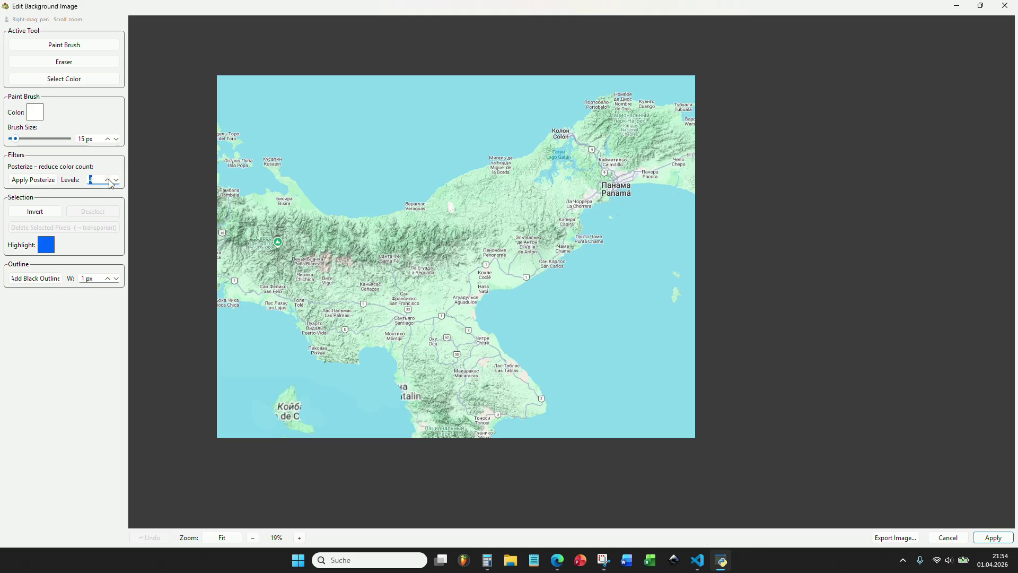
# Step: Select the pixels of the sea colour by sampling the open water north of the coast with Select Color
pyautogui.click(60, 84)
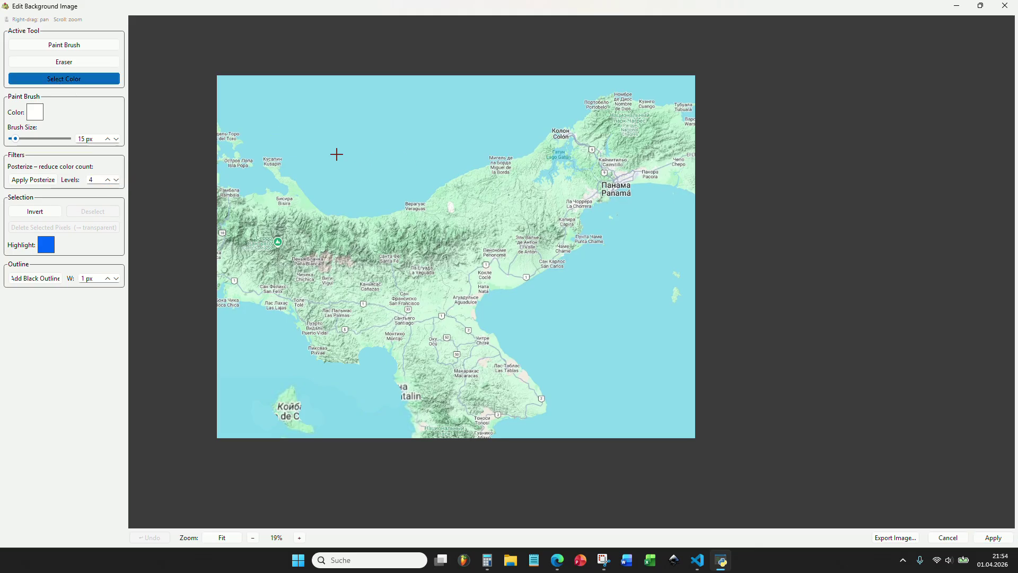
pyautogui.click(354, 190)
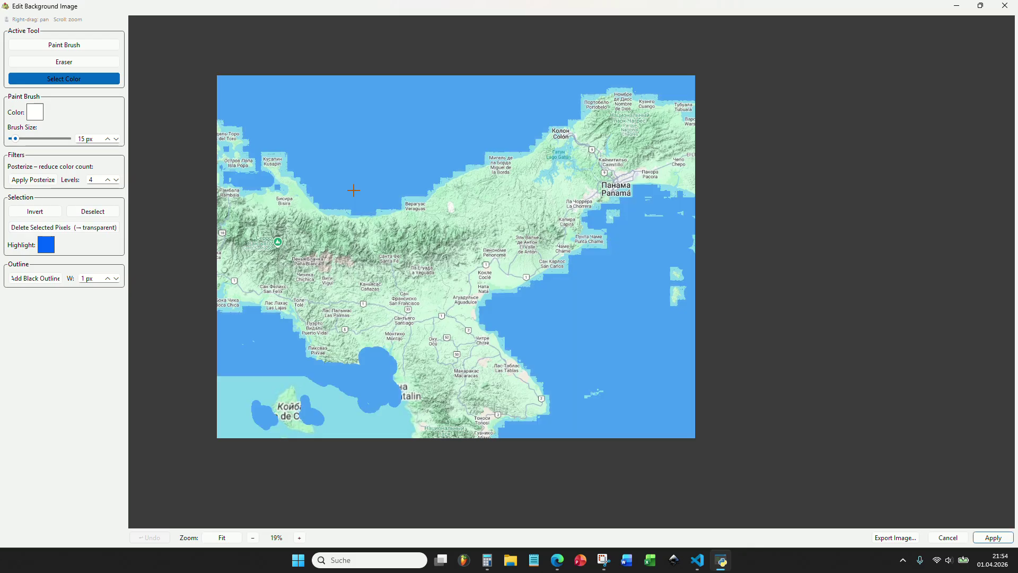
pyautogui.scroll(3, 264, 336)
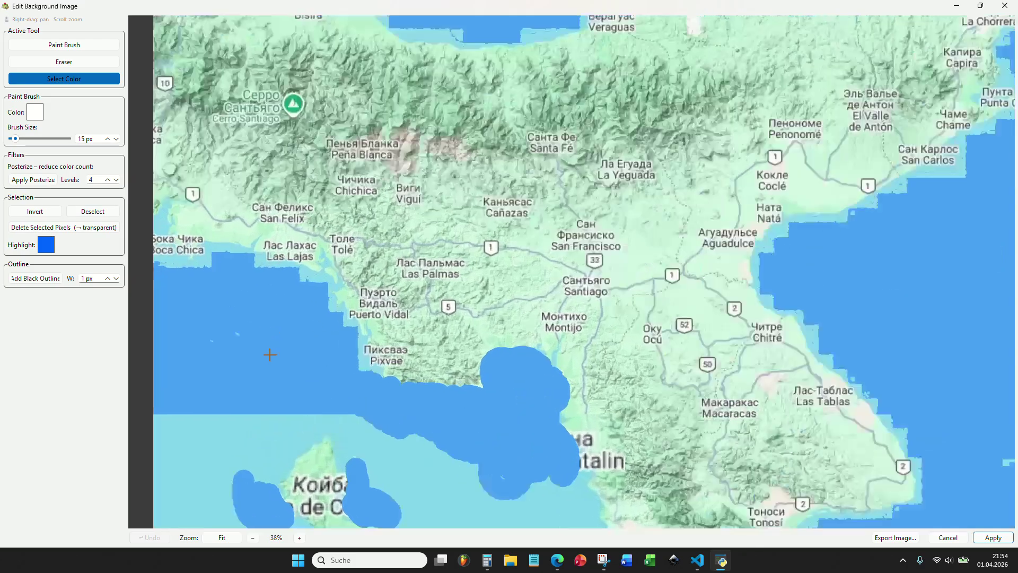
pyautogui.scroll(-1, 268, 352)
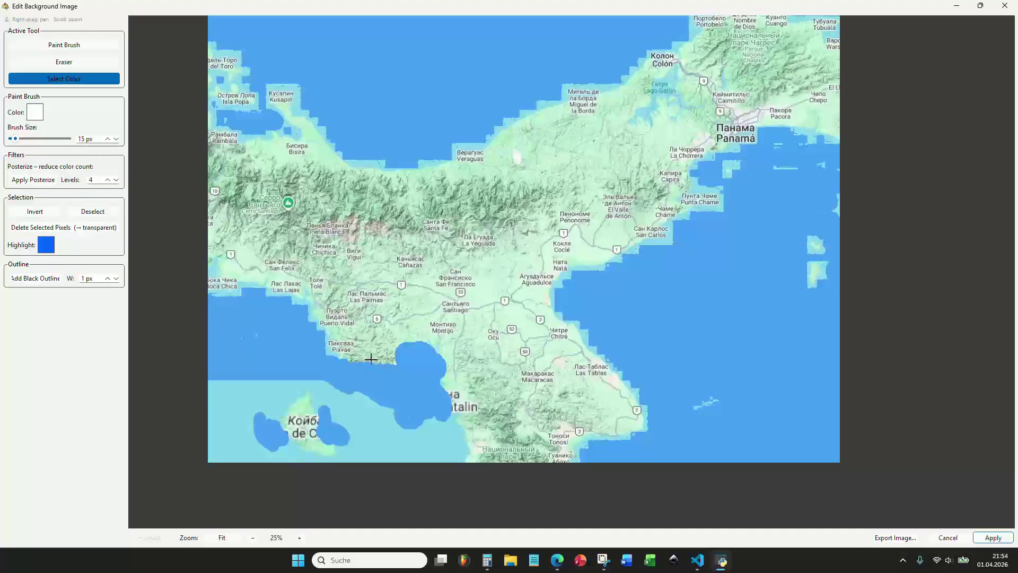
# Step: Change the selection highlight colour to red
pyautogui.click(46, 244)
pyautogui.click(485, 200)
pyautogui.click(580, 373)
# Step: Examine how closely the sea selection follows the northern, western and southeastern coastlines
pyautogui.scroll(3, 411, 336)
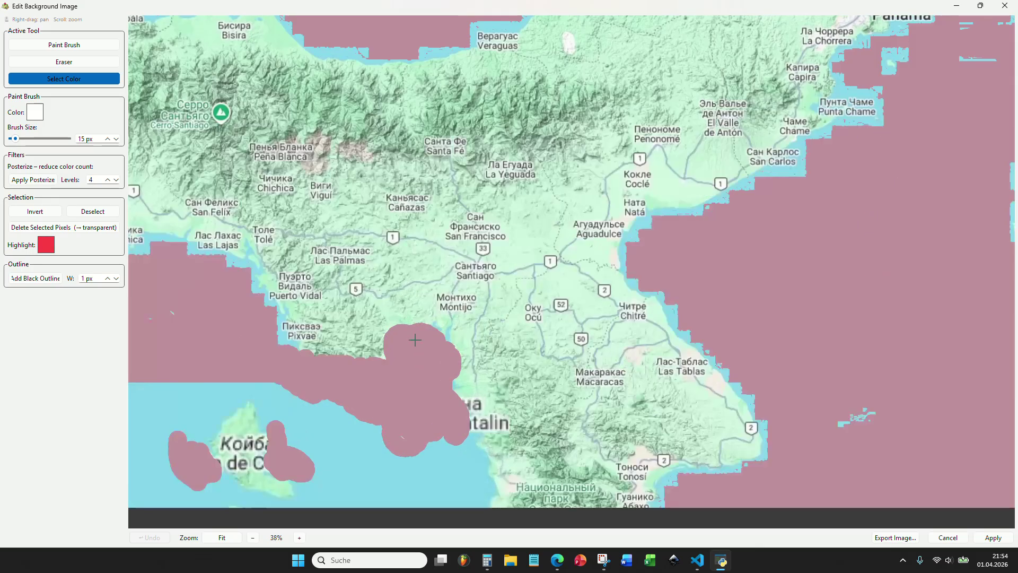
pyautogui.scroll(-3, 610, 315)
pyautogui.scroll(4, 501, 127)
pyautogui.scroll(3, 440, 199)
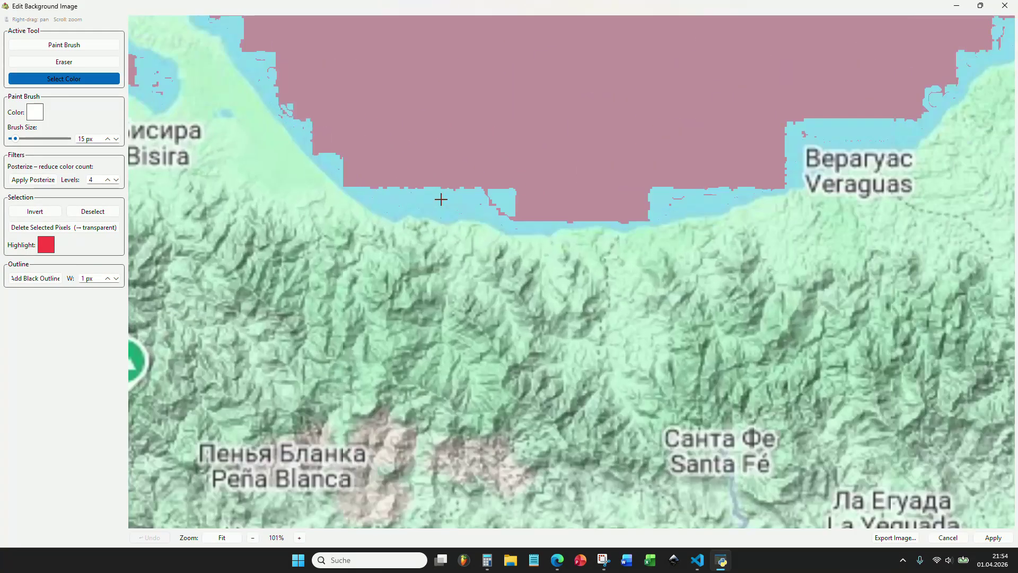
pyautogui.scroll(-4, 441, 200)
pyautogui.scroll(5, 345, 291)
pyautogui.scroll(-5, 355, 281)
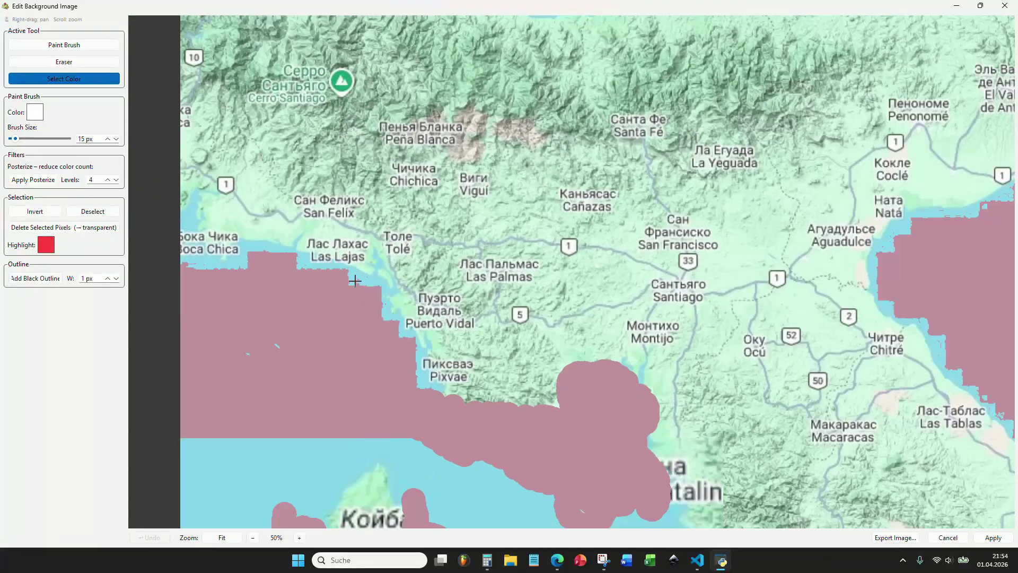
pyautogui.moveTo(478, 402); pyautogui.dragTo(368, 236)
pyautogui.scroll(-4, 414, 356)
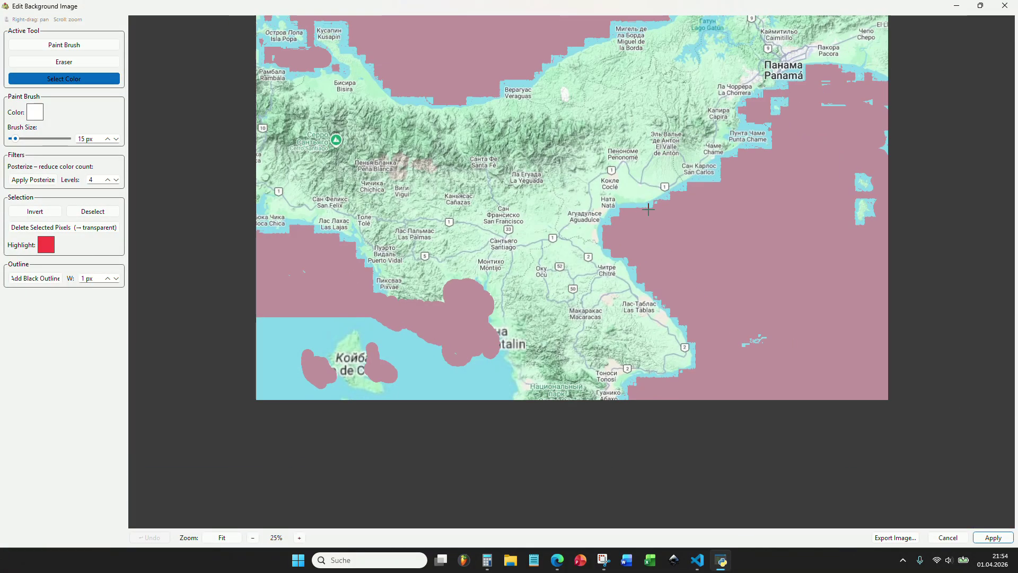
pyautogui.scroll(8, 660, 201)
pyautogui.scroll(-2, 660, 201)
pyautogui.scroll(2, 597, 189)
pyautogui.scroll(-5, 577, 195)
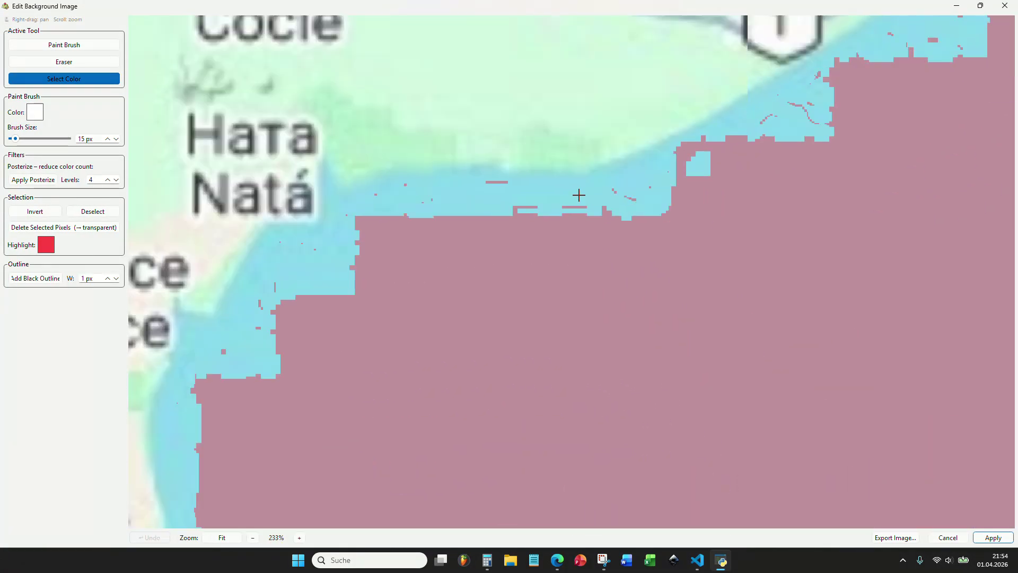
pyautogui.scroll(-3, 567, 208)
pyautogui.scroll(2, 412, 201)
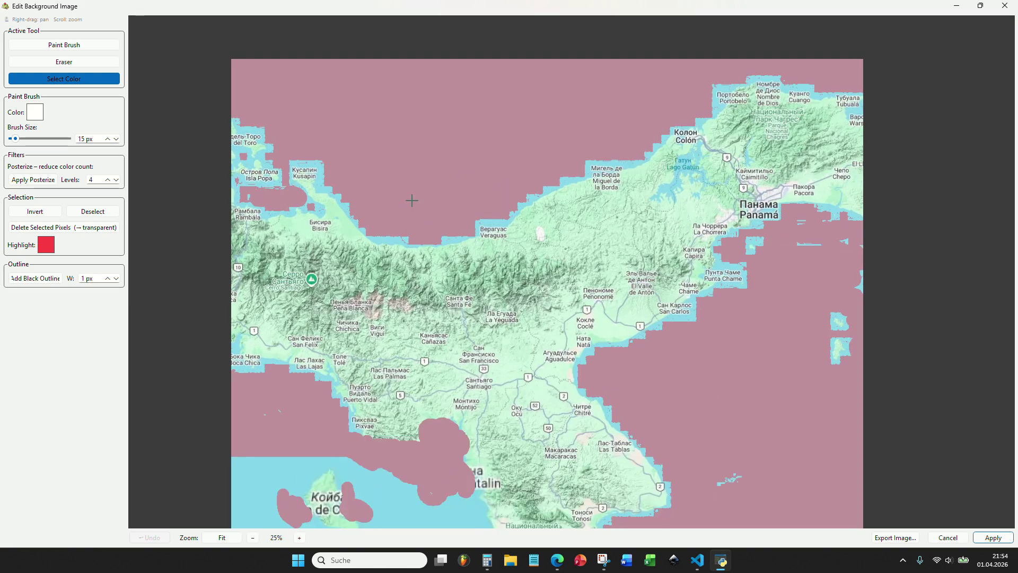
pyautogui.scroll(2, 382, 232)
pyautogui.scroll(-2, 420, 243)
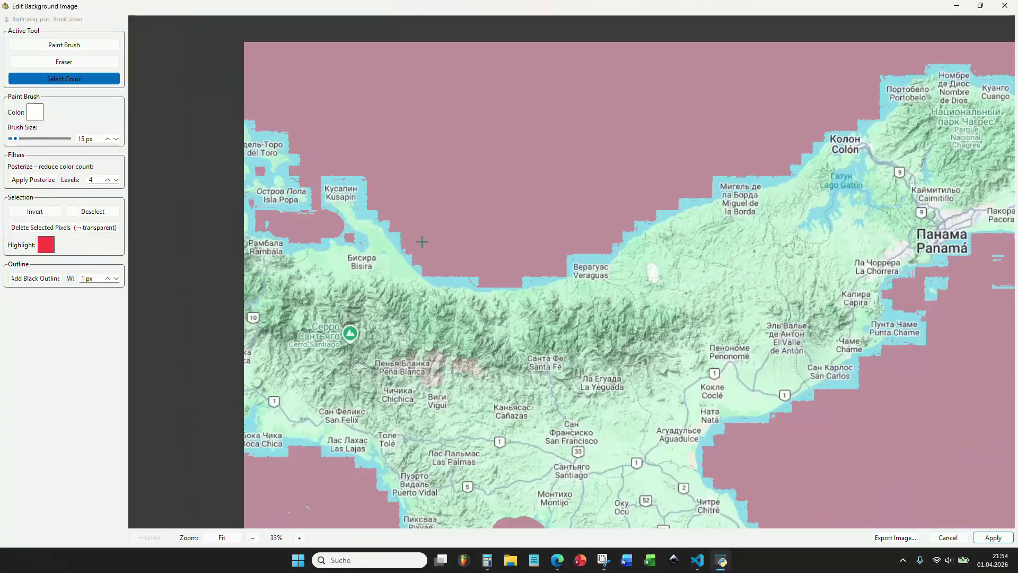
# Step: Clear the selection and posterize the image with 6 levels
pyautogui.click(108, 180)
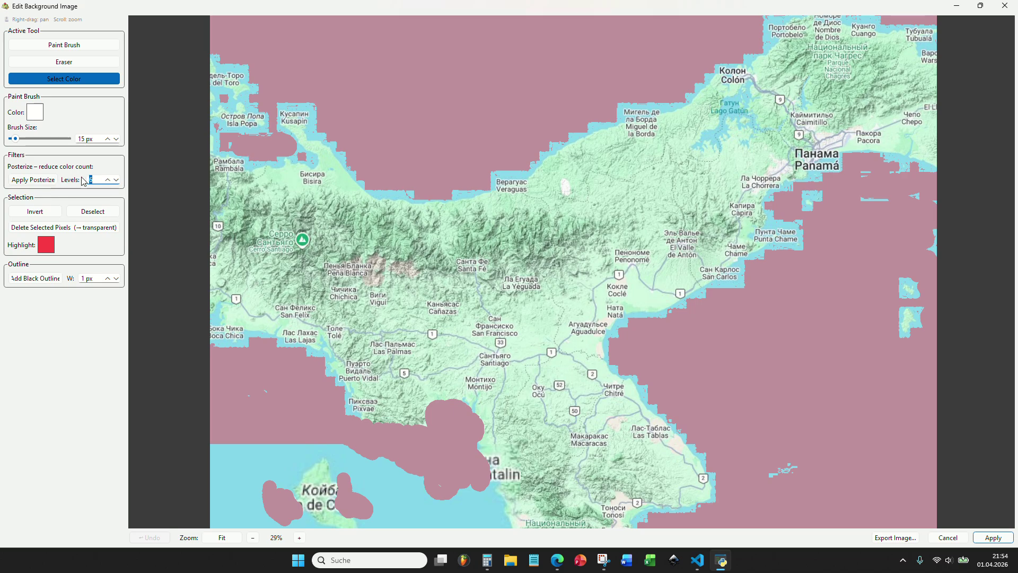
pyautogui.click(82, 228)
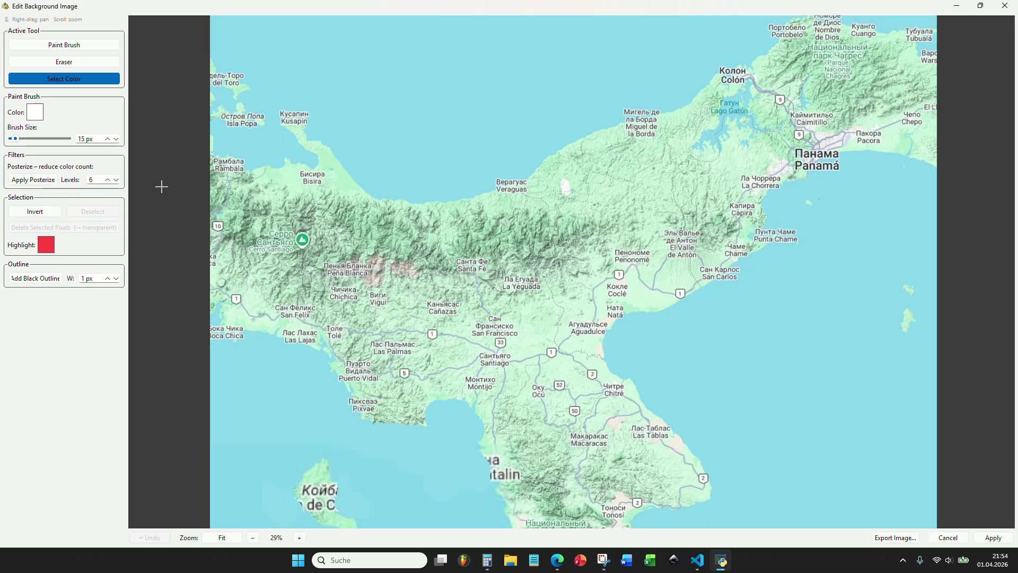
pyautogui.click(100, 179)
pyautogui.click(43, 181)
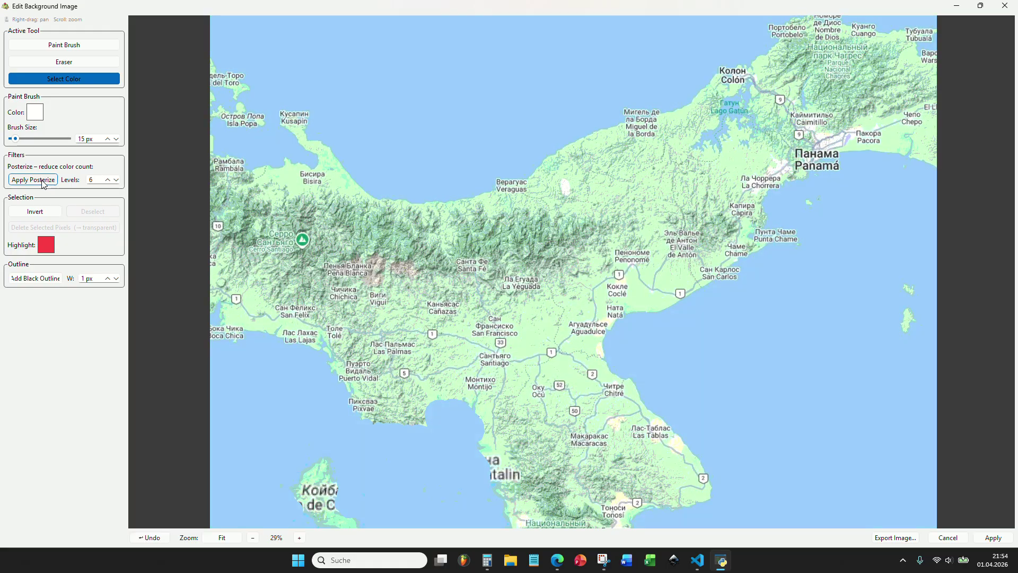
# Step: Select the sea colour of the posterized image by sampling the open water off the northern coast
pyautogui.scroll(5, 327, 159)
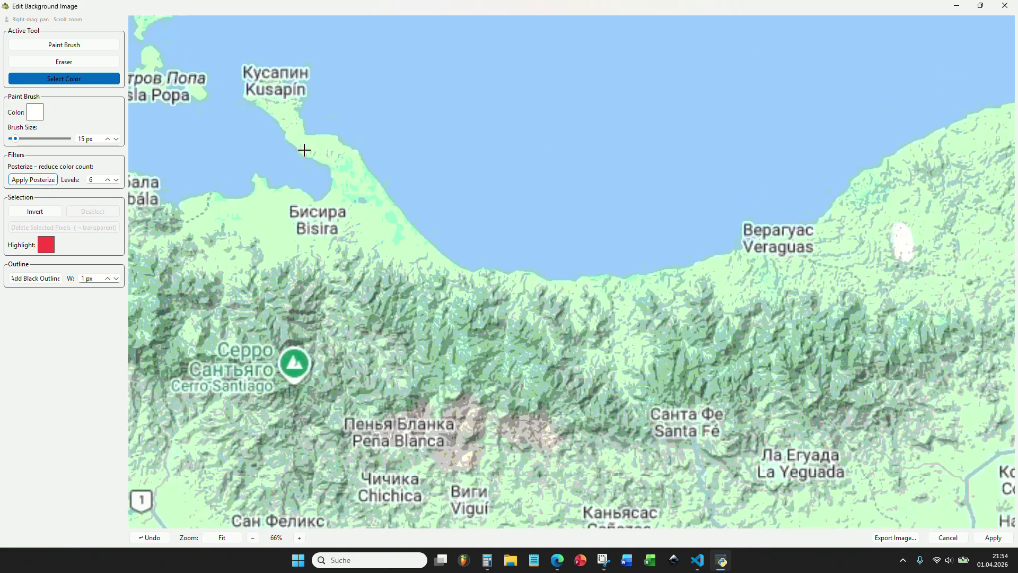
pyautogui.scroll(-6, 298, 166)
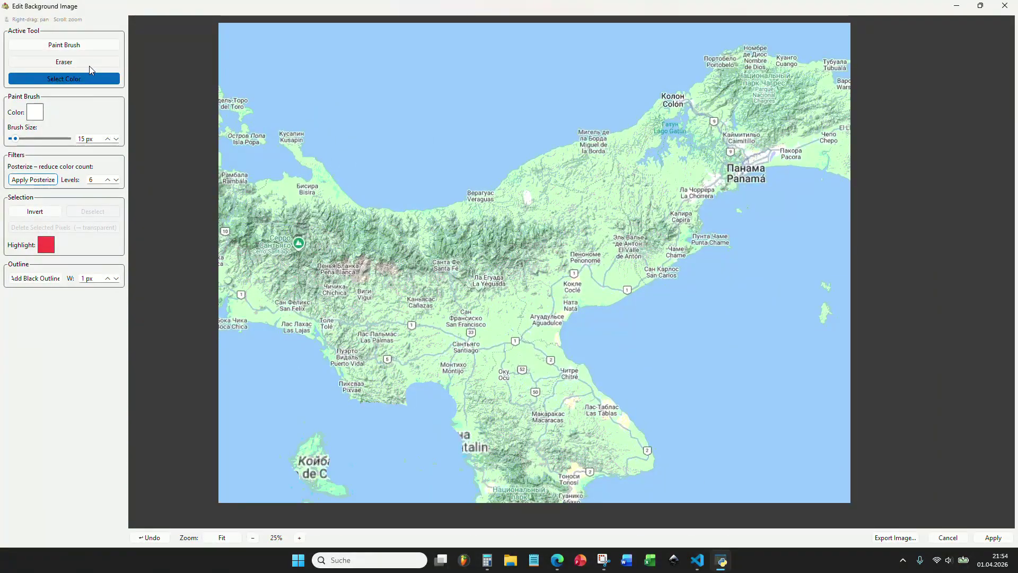
pyautogui.click(347, 101)
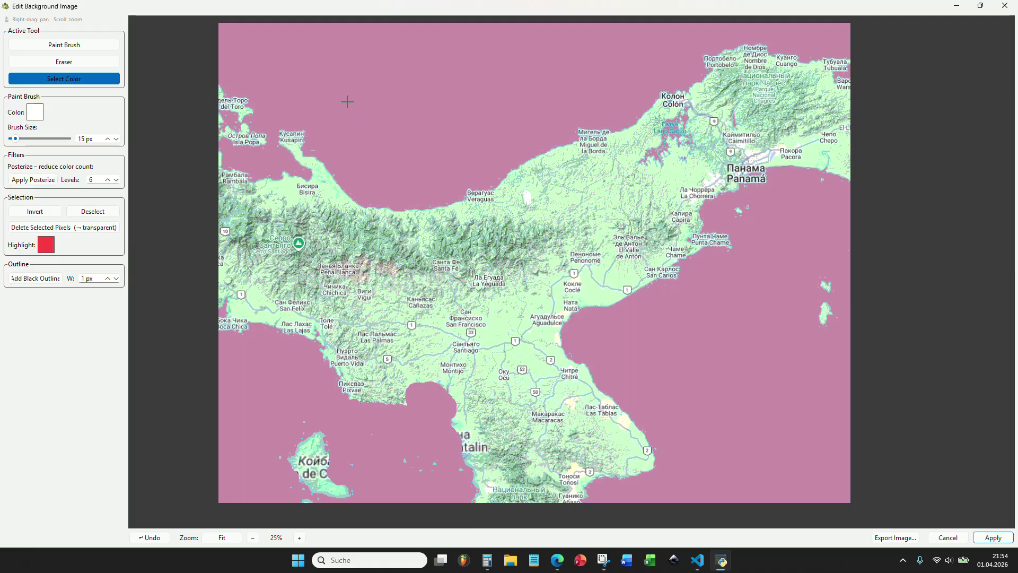
# Step: Examine the edges of the new sea selection along the coasts, around the labels and at Lago Gatún
pyautogui.scroll(5, 403, 402)
pyautogui.scroll(-8, 634, 230)
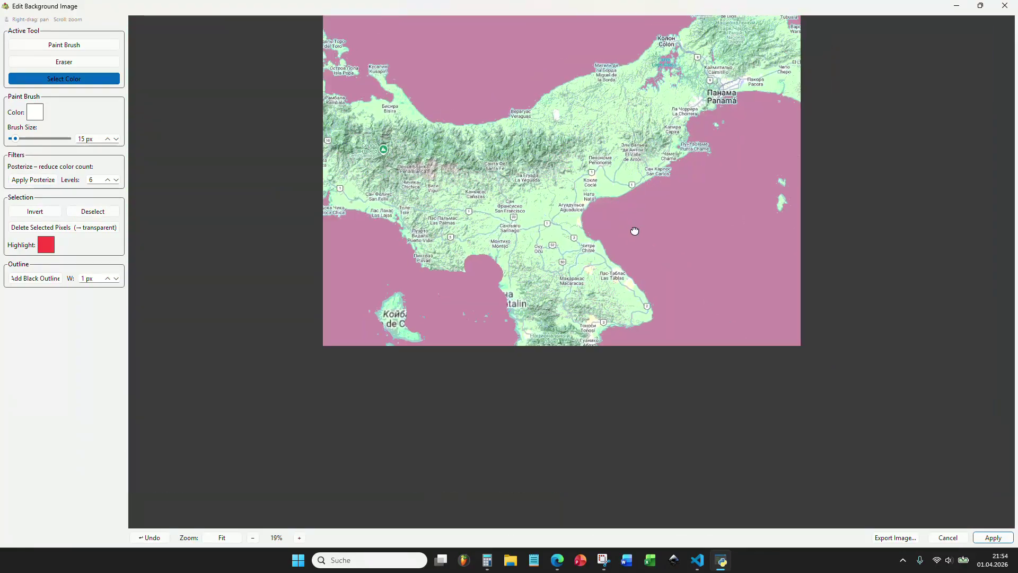
pyautogui.scroll(3, 564, 180)
pyautogui.scroll(2, 553, 204)
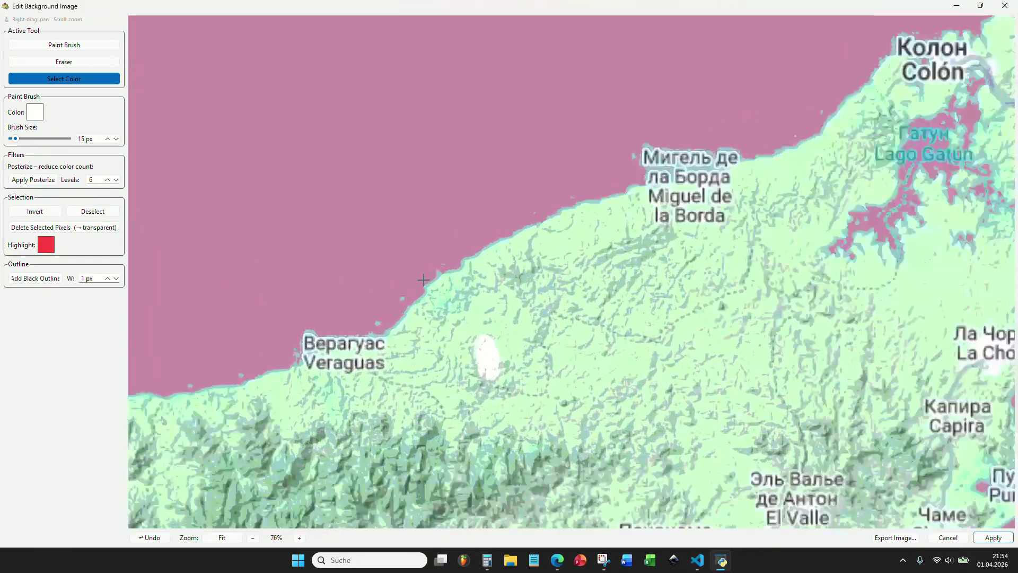
pyautogui.scroll(-5, 421, 281)
pyautogui.moveTo(400, 307); pyautogui.dragTo(481, 201)
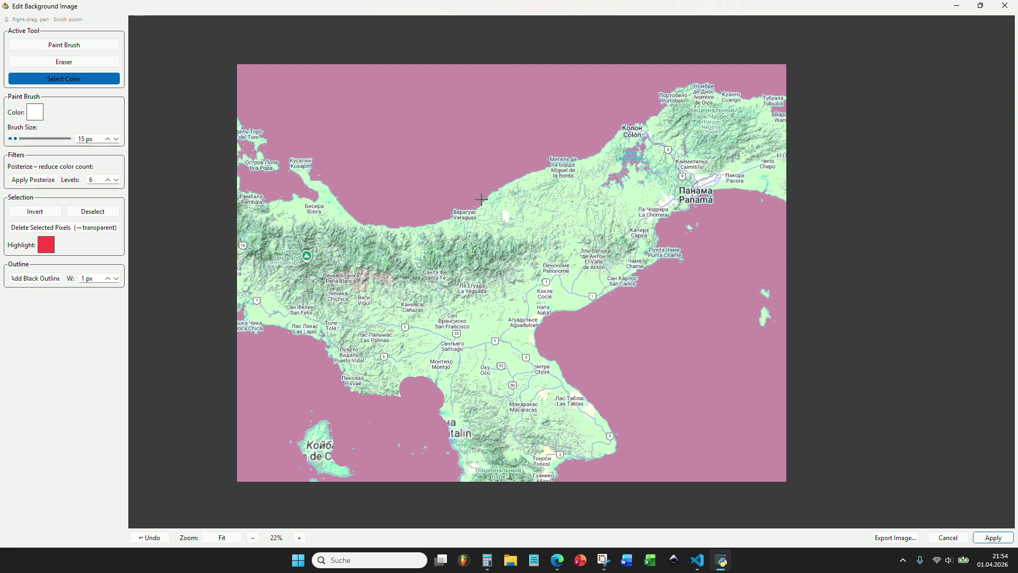
pyautogui.scroll(6, 716, 133)
pyautogui.scroll(-6, 758, 101)
pyautogui.scroll(-2, 567, 156)
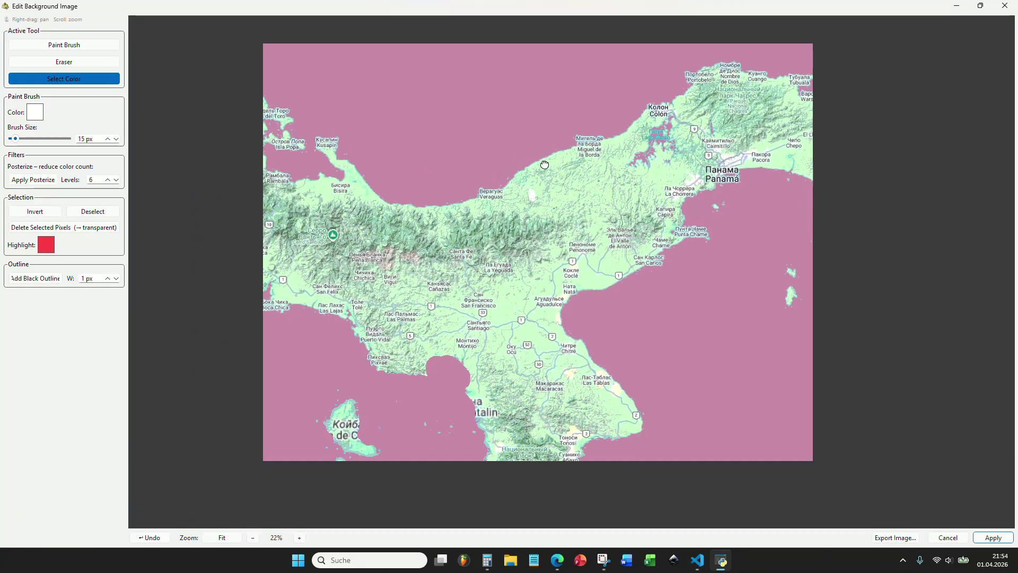
# Step: Invert the sea selection and delete the selected land pixels, making the land transparent
pyautogui.click(54, 213)
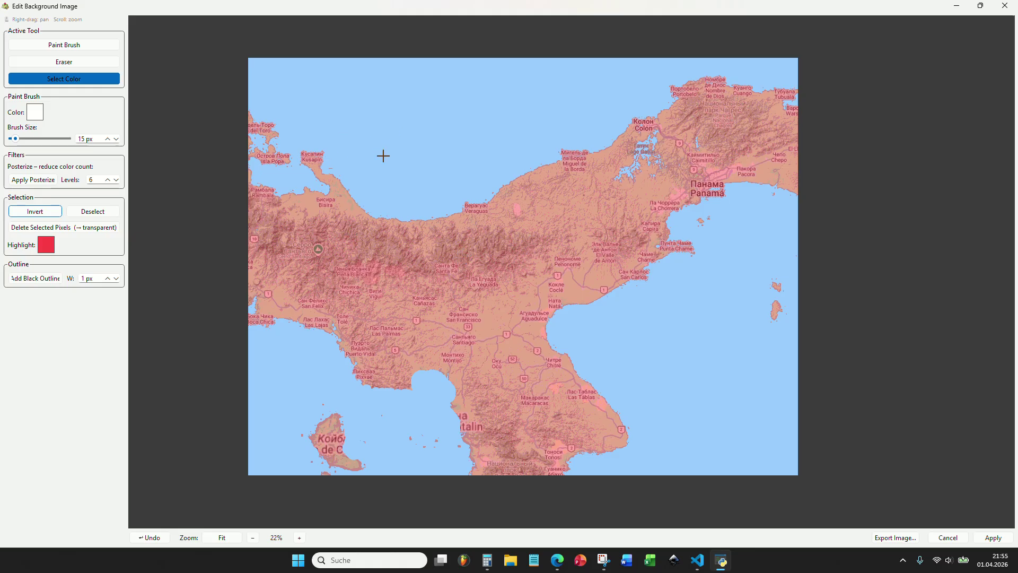
pyautogui.click(44, 231)
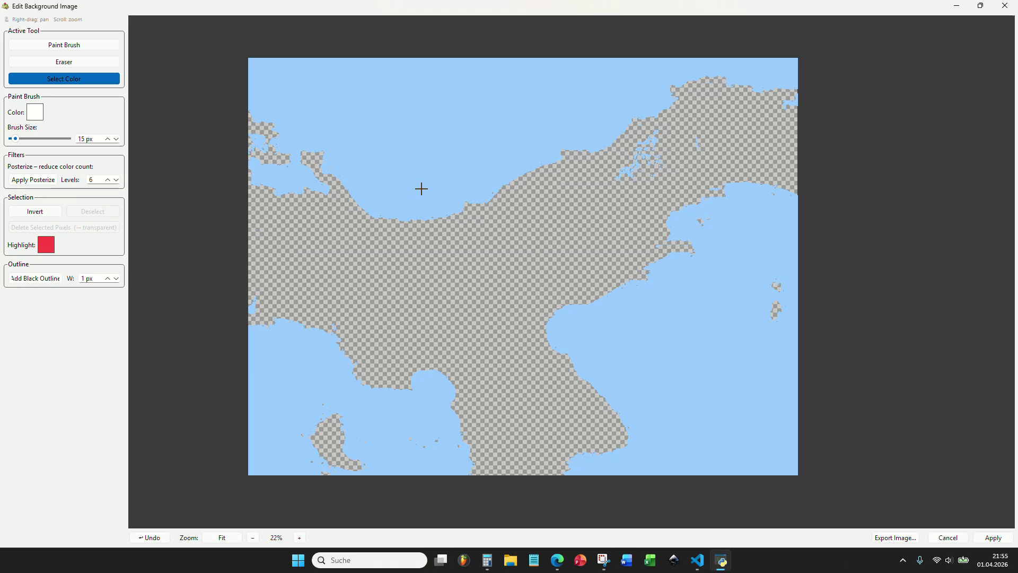
pyautogui.moveTo(421, 188); pyautogui.dragTo(352, 234)
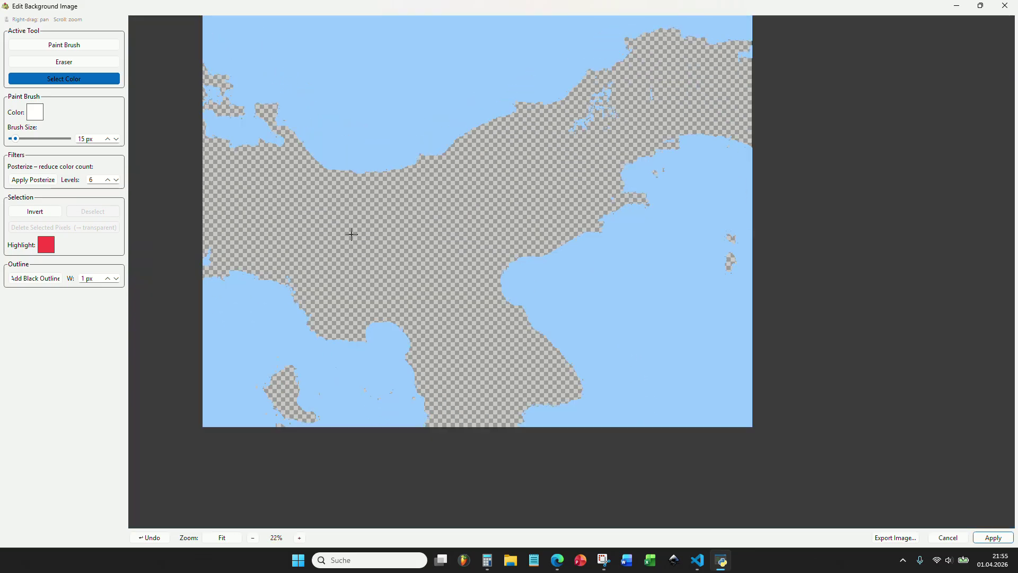
pyautogui.moveTo(474, 213); pyautogui.dragTo(481, 269)
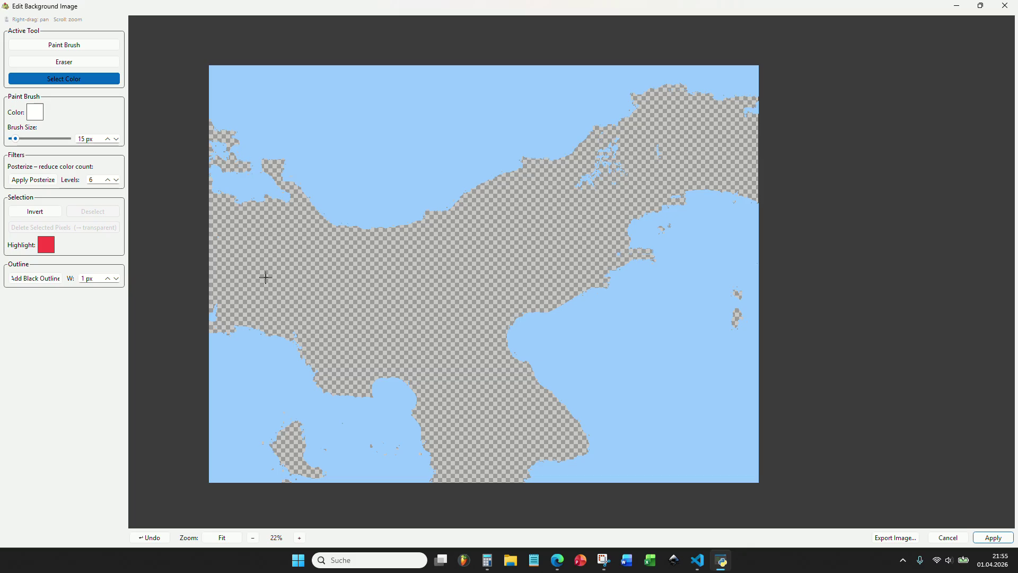
# Step: Add a black outline to the remaining sea area, first 1 px wide and again with the width set to 2 px
pyautogui.click(47, 279)
pyautogui.scroll(6, 329, 221)
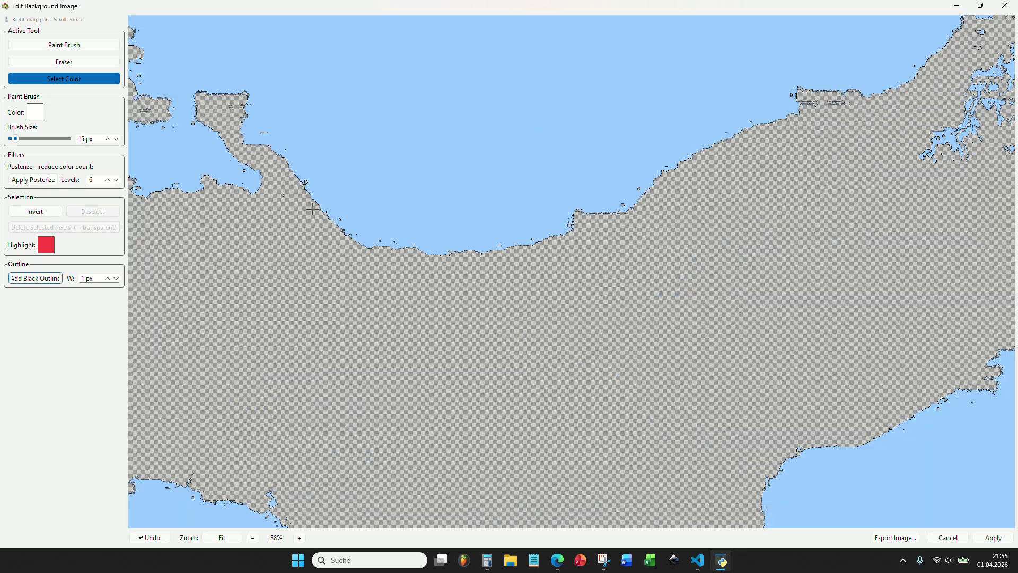
pyautogui.click(108, 278)
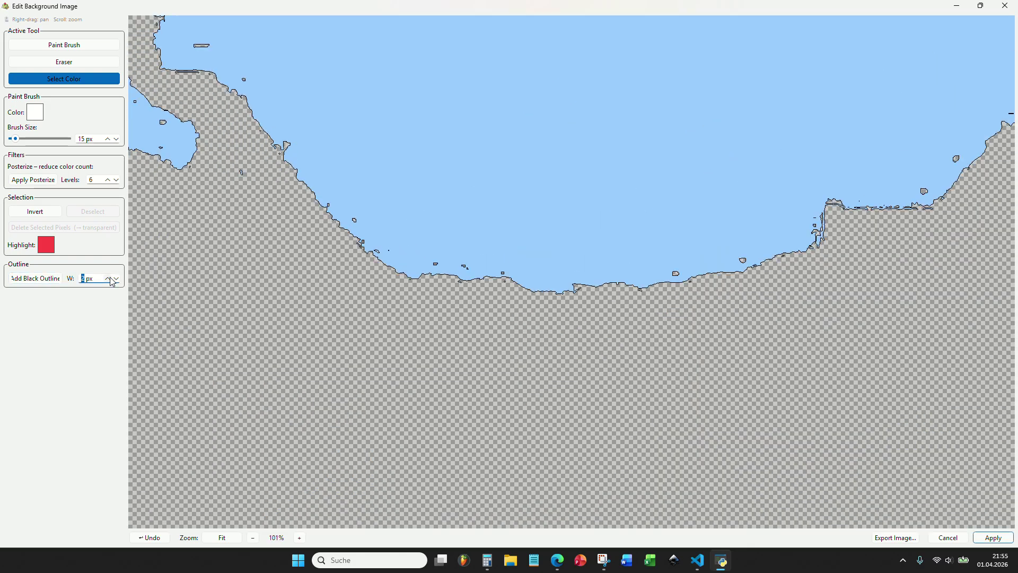
pyautogui.scroll(8, 111, 281)
pyautogui.click(109, 278)
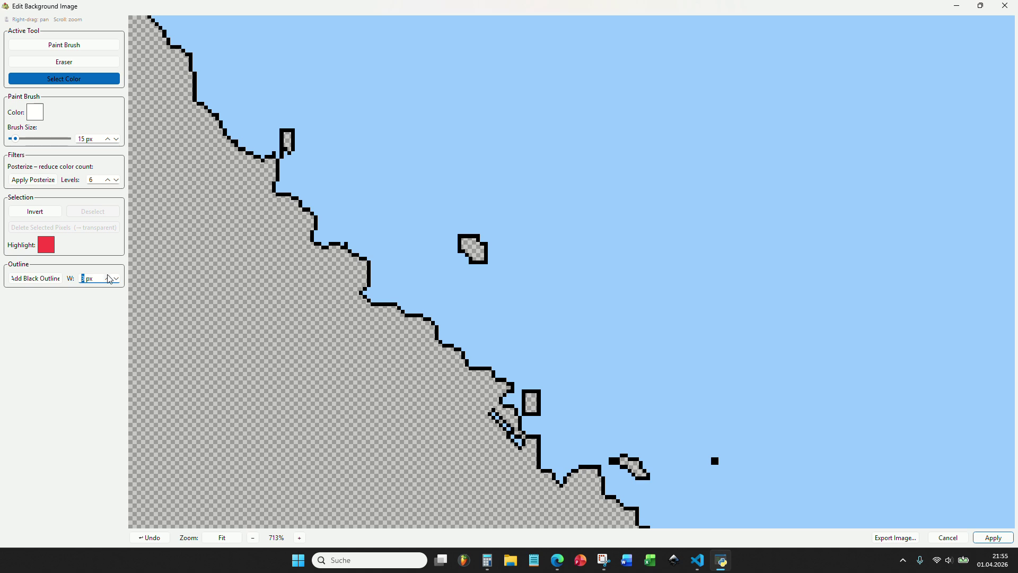
pyautogui.click(42, 279)
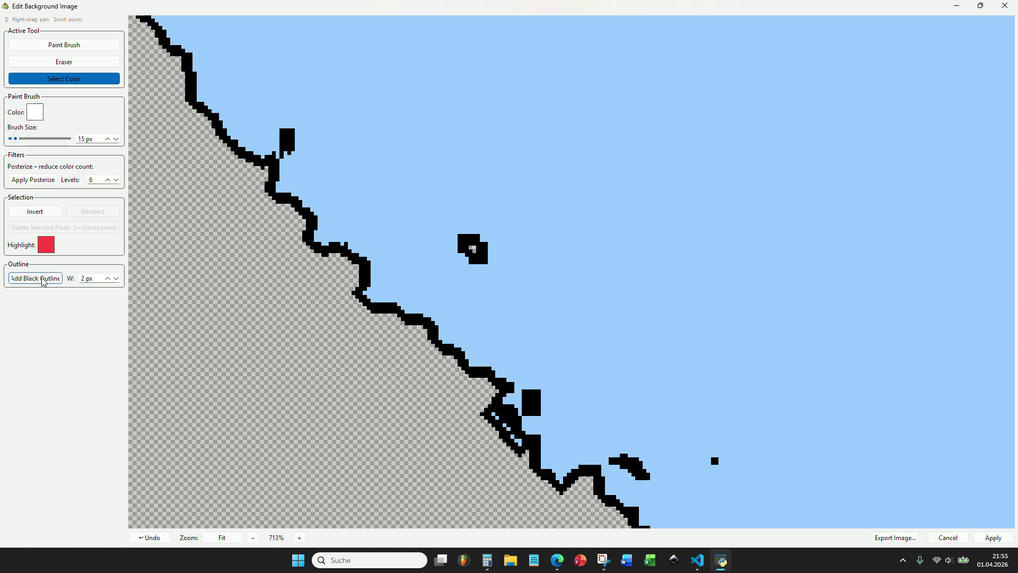
# Step: Examine the black outline along the coasts, around the label remnants and at the inland lake
pyautogui.scroll(-12, 271, 232)
pyautogui.scroll(-5, 275, 233)
pyautogui.scroll(8, 525, 234)
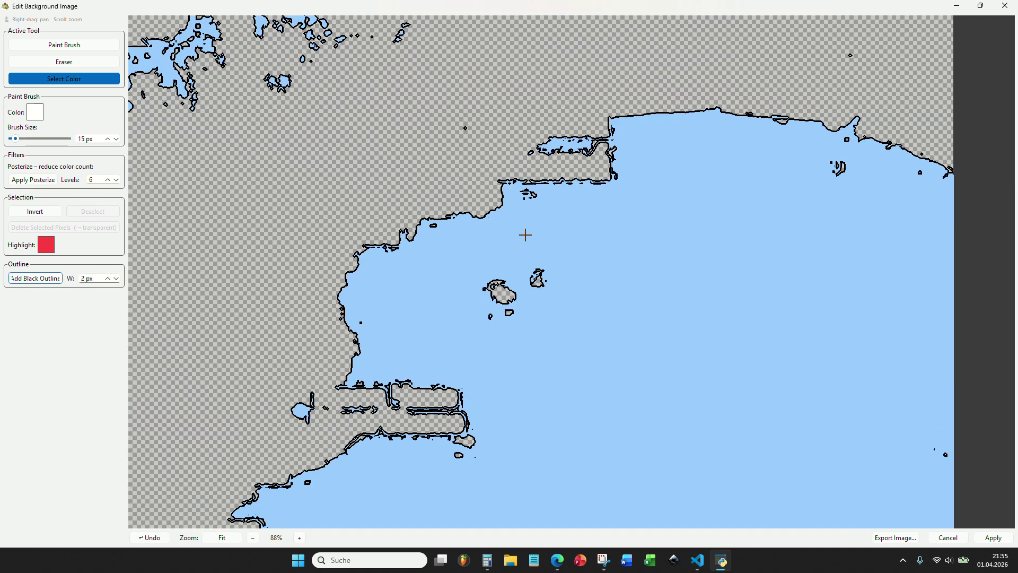
pyautogui.scroll(-3, 505, 209)
pyautogui.scroll(7, 636, 218)
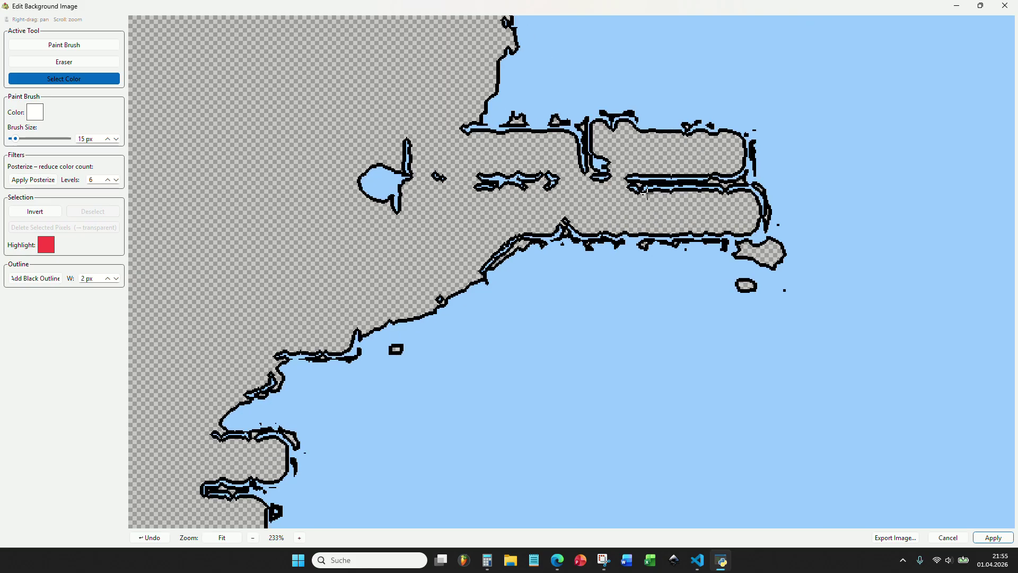
pyautogui.scroll(-11, 590, 169)
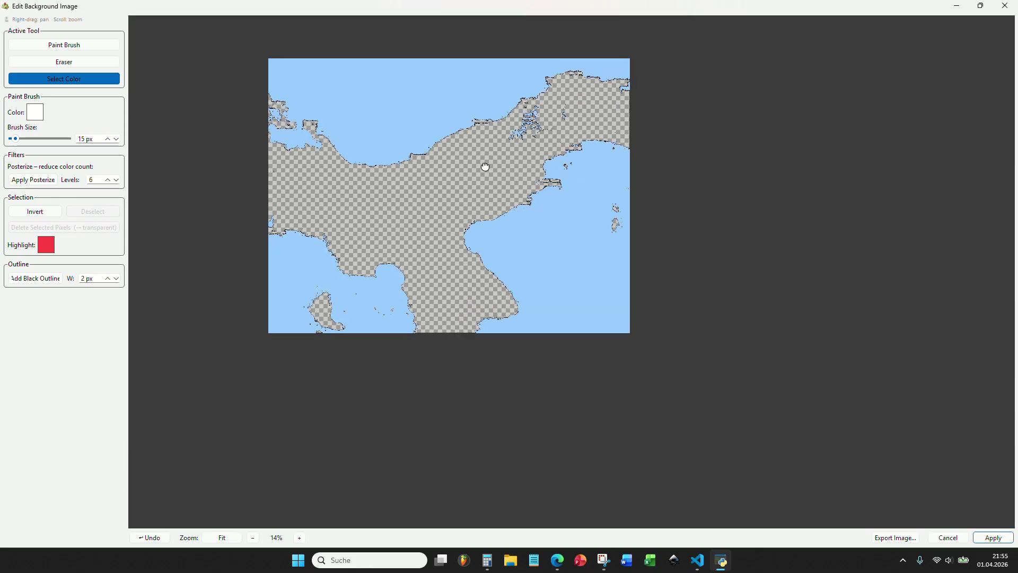
pyautogui.moveTo(484, 166); pyautogui.dragTo(501, 234)
pyautogui.scroll(3, 330, 130)
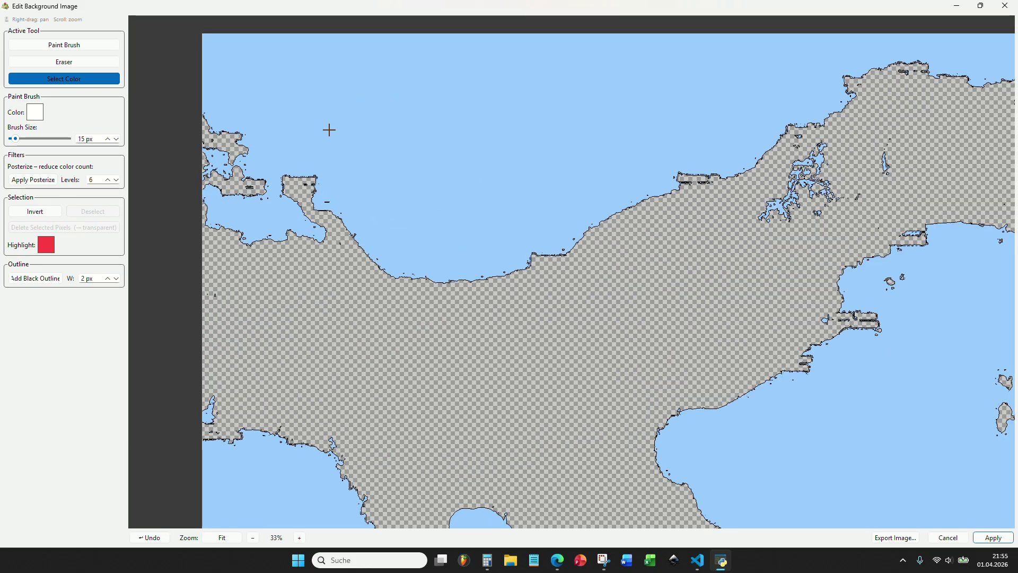
pyautogui.scroll(-4, 343, 158)
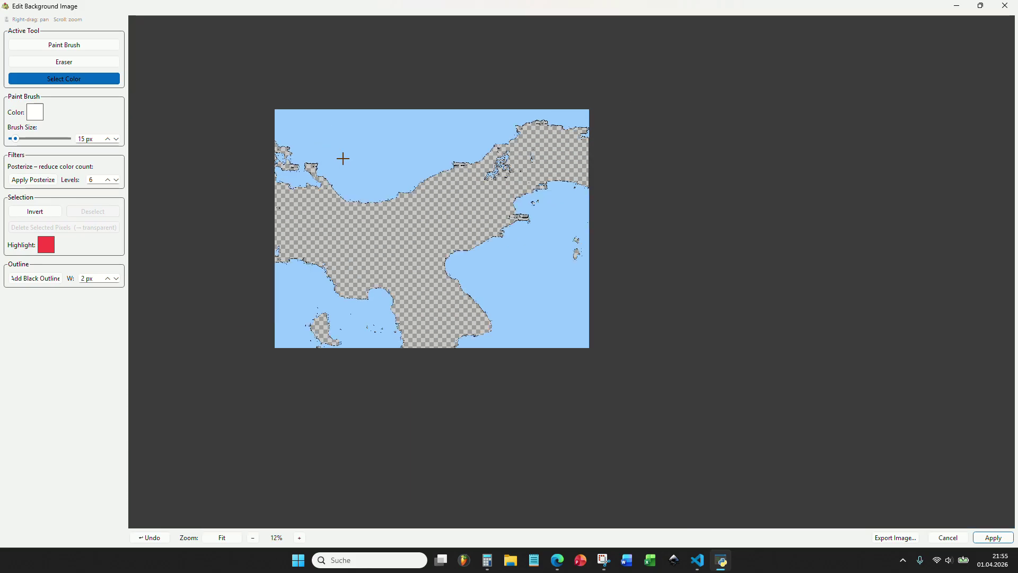
# Step: Apply the edits to the background image and shift it eastward over the hex grid
pyautogui.click(988, 541)
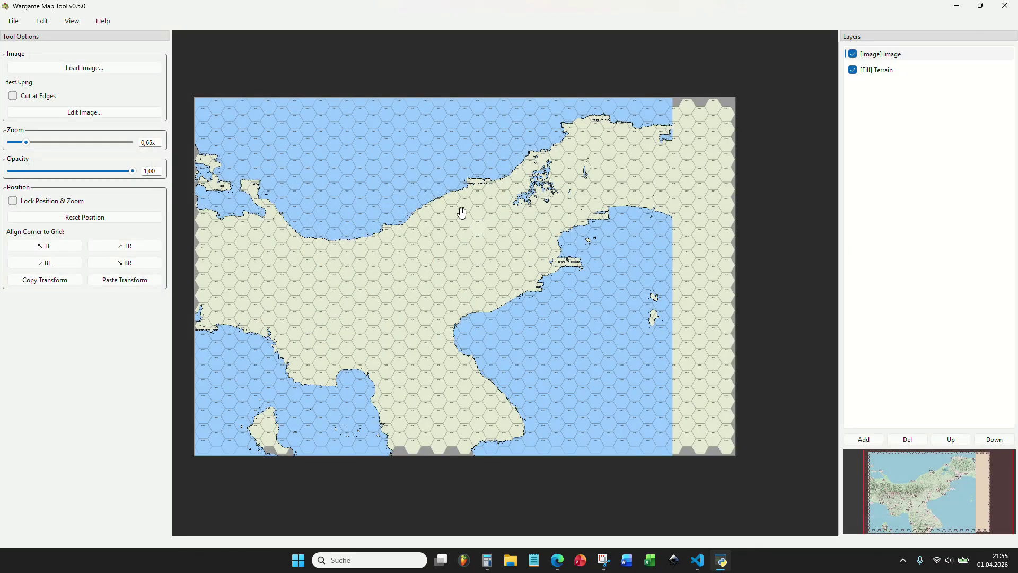
pyautogui.moveTo(304, 215); pyautogui.dragTo(339, 207)
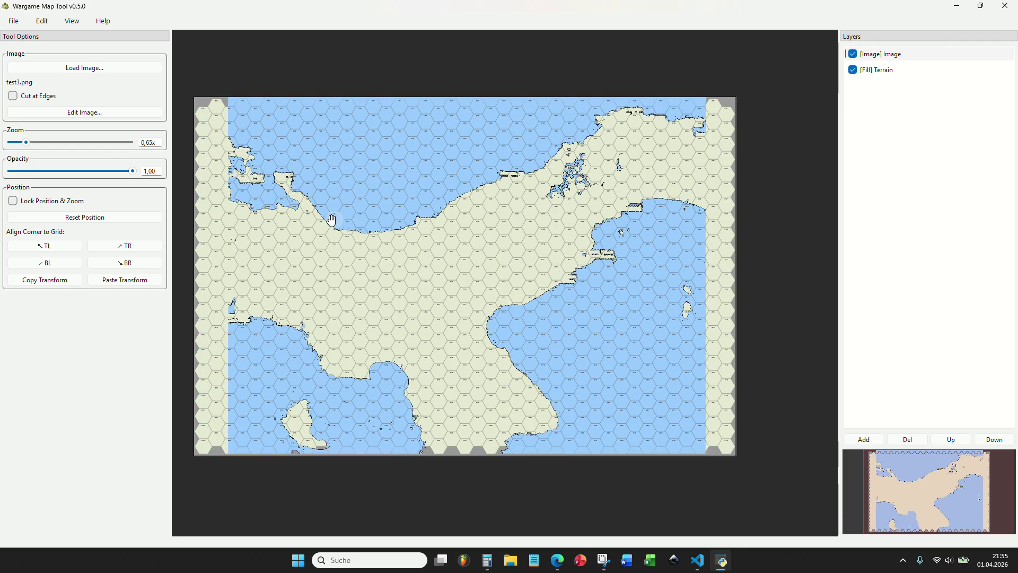
# Step: Enlarge the background image to 0.92x, reposition it to cover the whole hex grid, and lock its position and zoom
pyautogui.click(32, 141)
pyautogui.moveTo(453, 233); pyautogui.dragTo(418, 161)
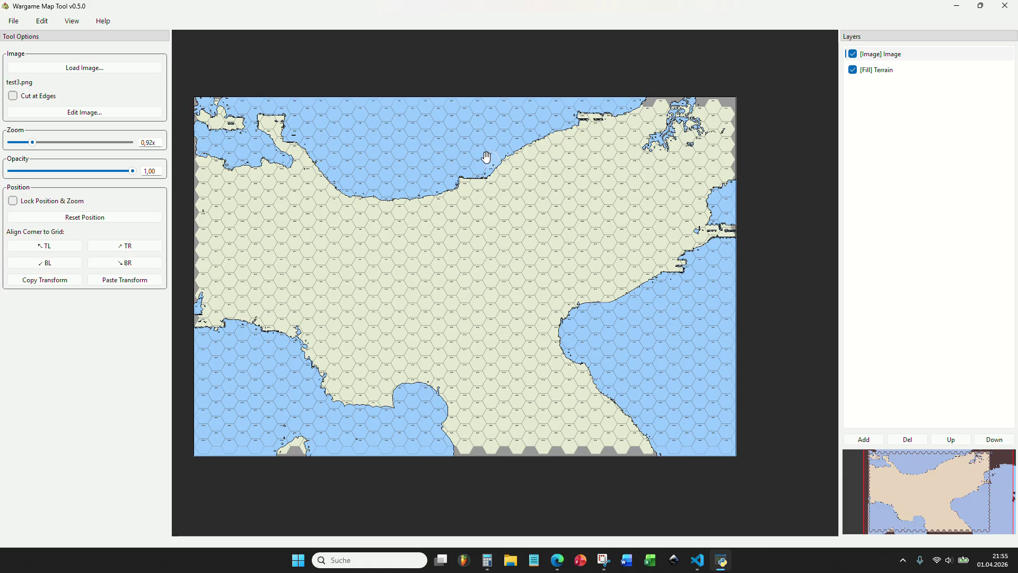
pyautogui.click(12, 201)
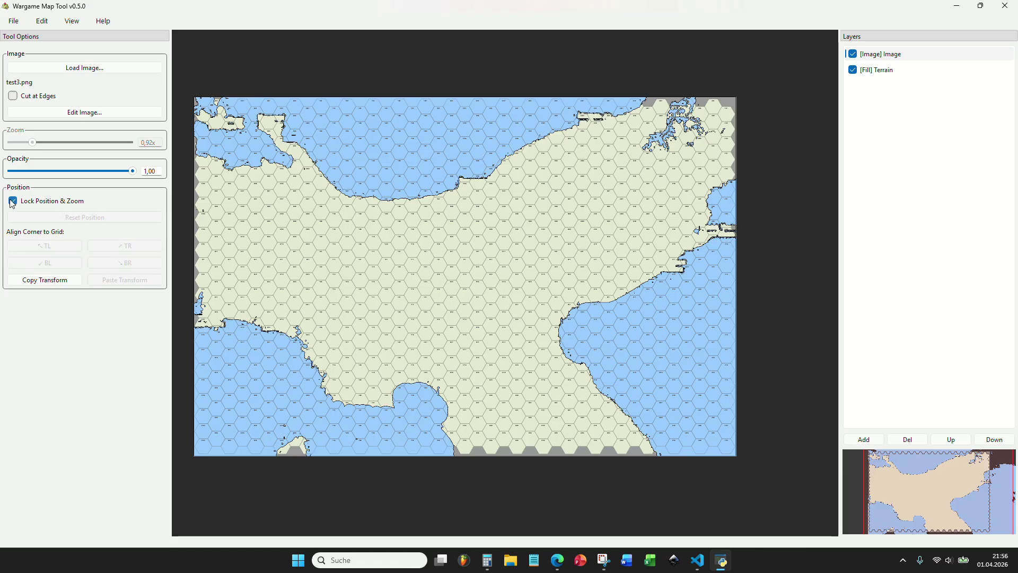
# Step: Cut the background image off at the outer edges of the hex grid
pyautogui.moveTo(221, 318); pyautogui.dragTo(312, 234)
pyautogui.scroll(4, 312, 234)
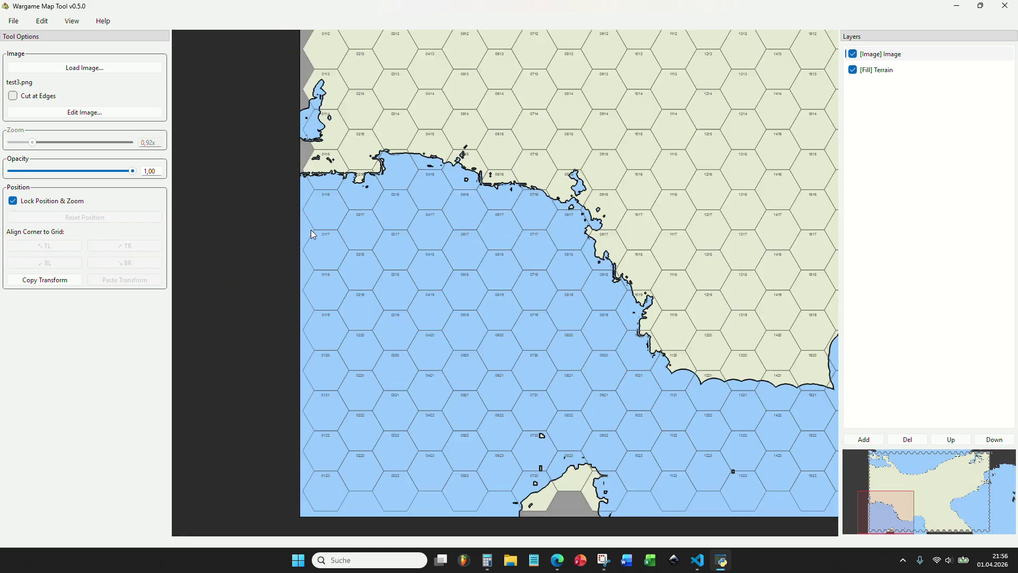
pyautogui.scroll(3, 309, 223)
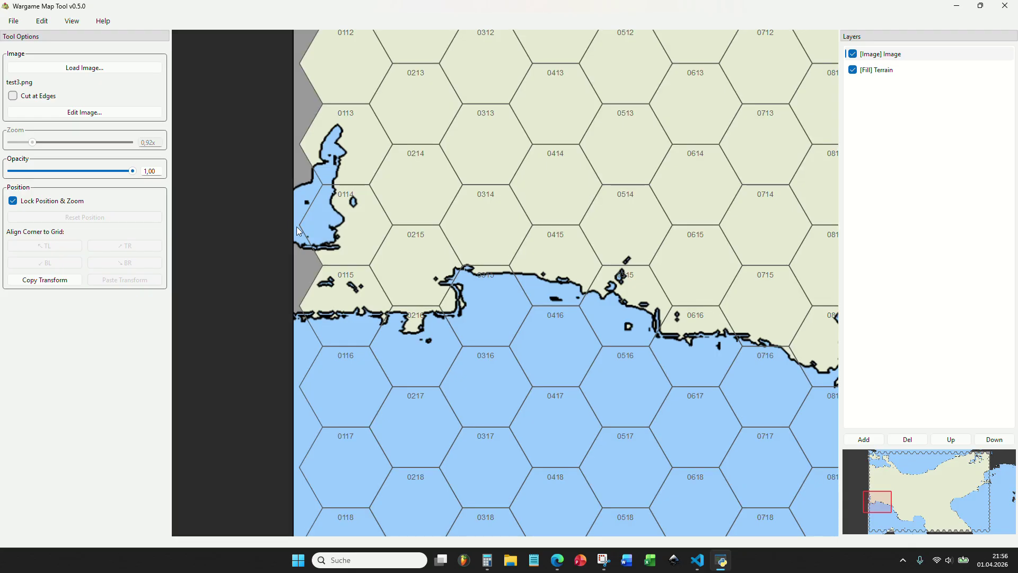
pyautogui.scroll(-4, 303, 234)
pyautogui.scroll(-4, 302, 233)
pyautogui.scroll(3, 251, 160)
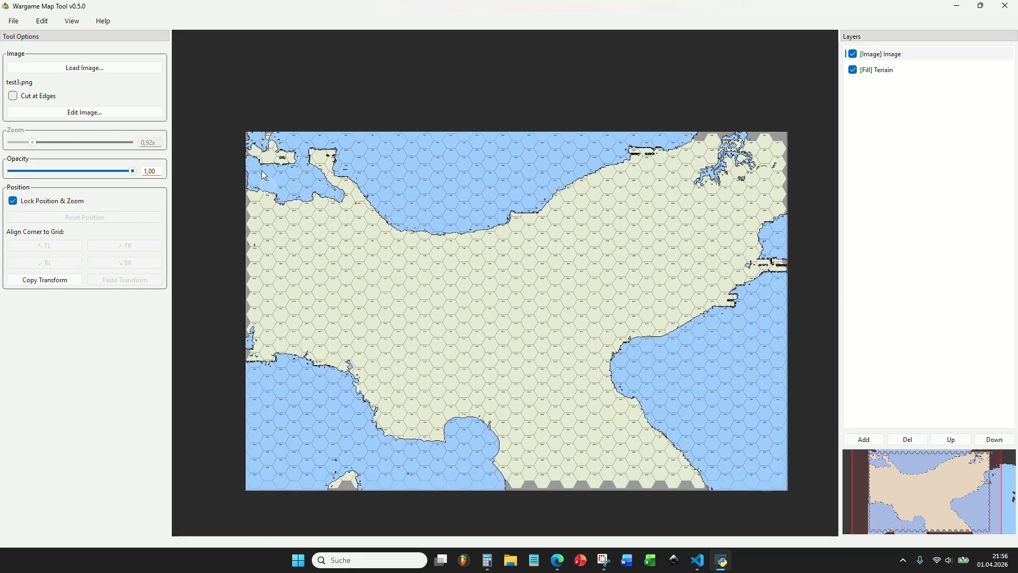
pyautogui.moveTo(222, 161); pyautogui.dragTo(201, 157)
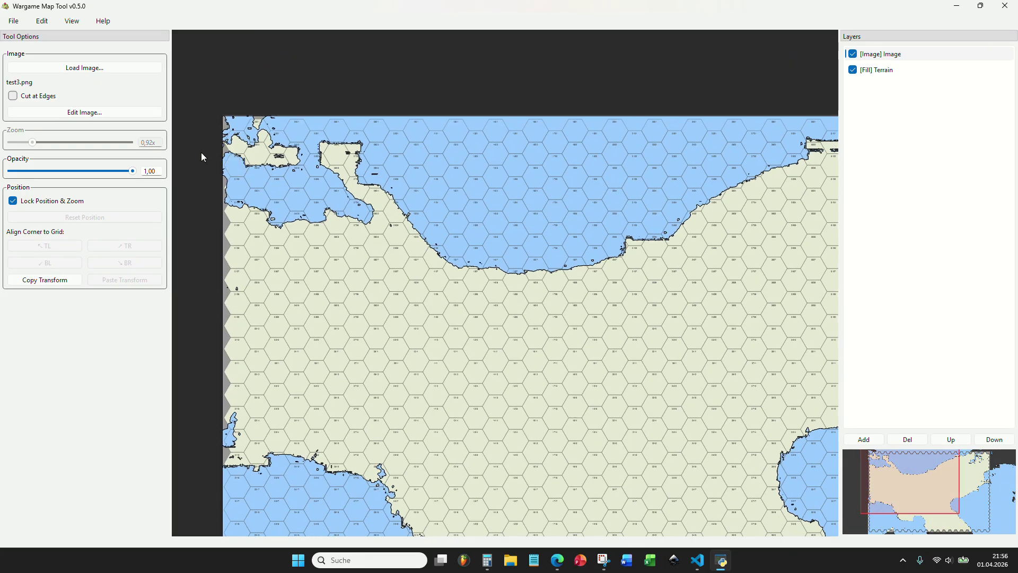
pyautogui.click(33, 100)
pyautogui.scroll(-3, 613, 196)
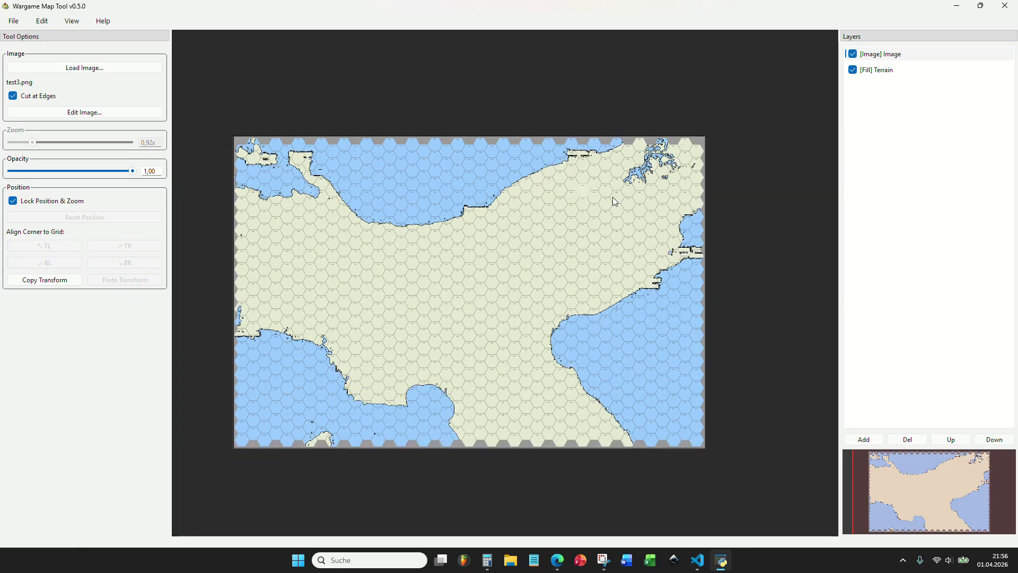
# Step: Examine the trimmed map borders and the coastlines against the hexes along the eastern, southwestern and northern shores
pyautogui.scroll(5, 612, 196)
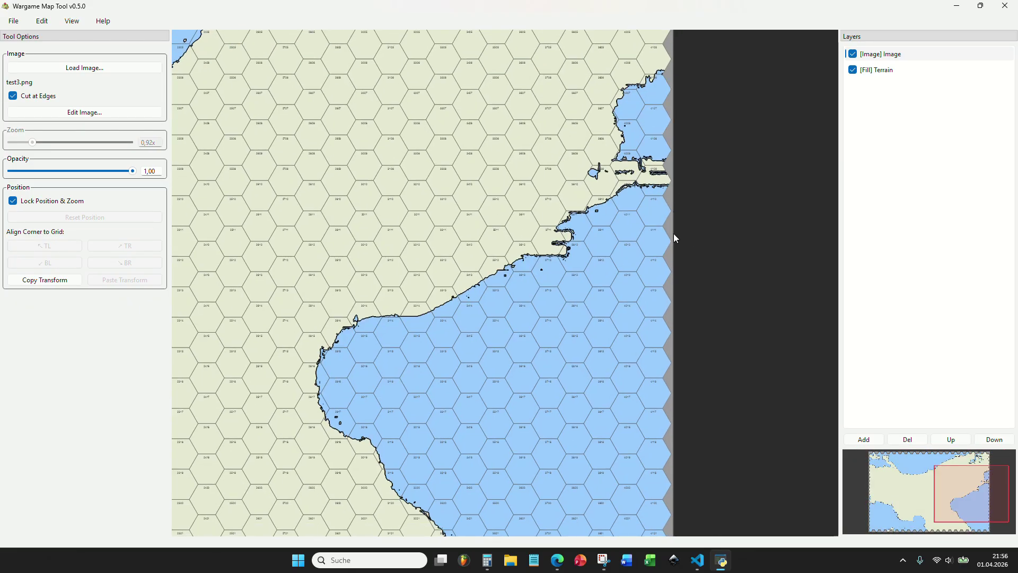
pyautogui.scroll(-3, 676, 238)
pyautogui.scroll(-5, 474, 466)
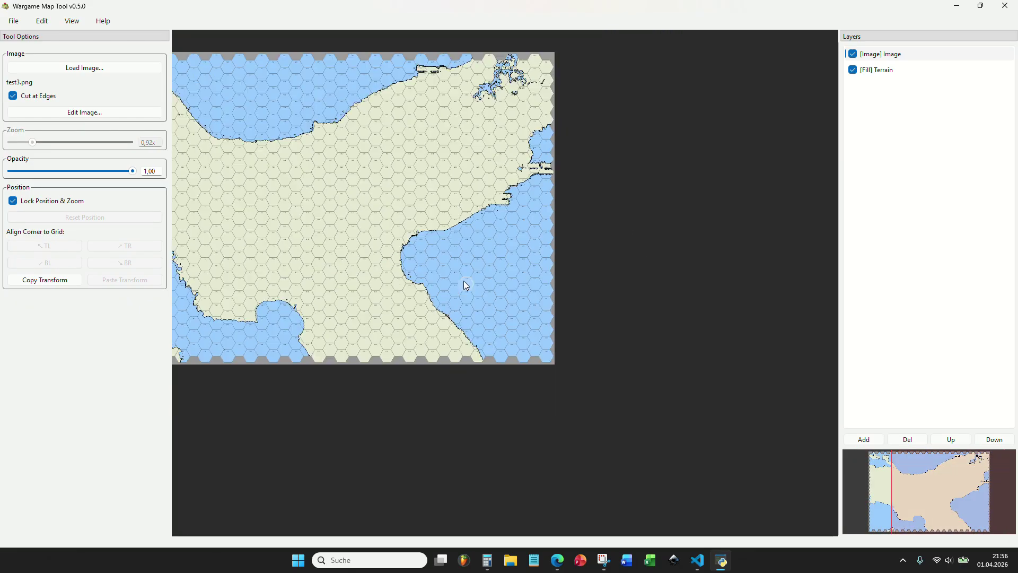
pyautogui.scroll(3, 357, 361)
pyautogui.scroll(-6, 479, 302)
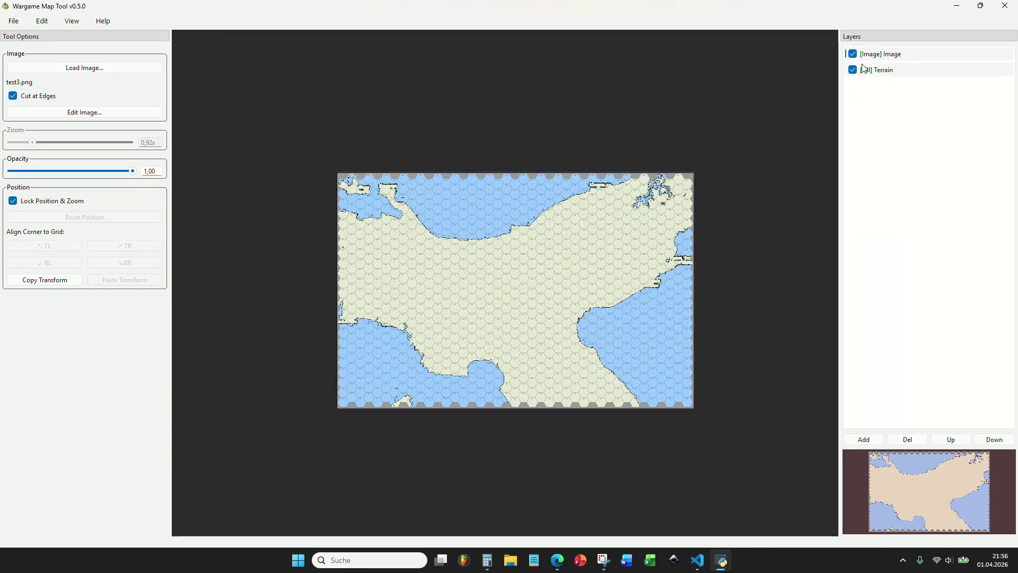
pyautogui.scroll(3, 523, 256)
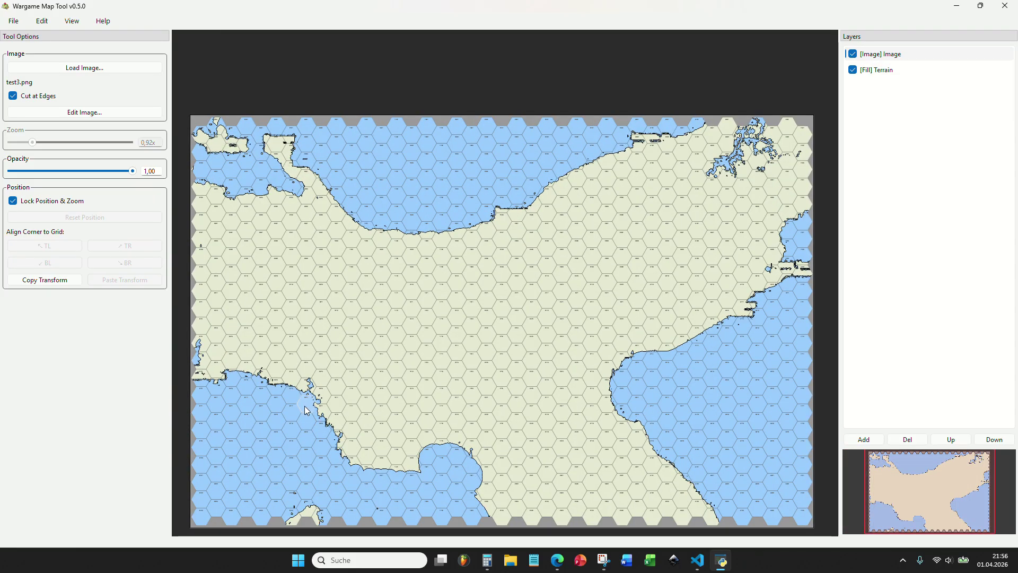
pyautogui.scroll(3, 637, 387)
pyautogui.scroll(-6, 270, 114)
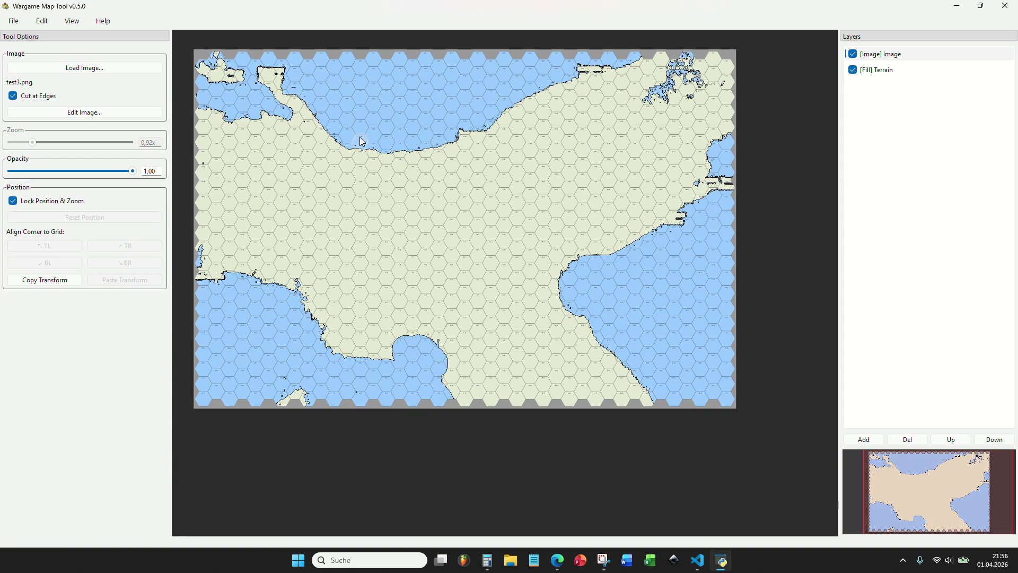
pyautogui.scroll(7, 274, 312)
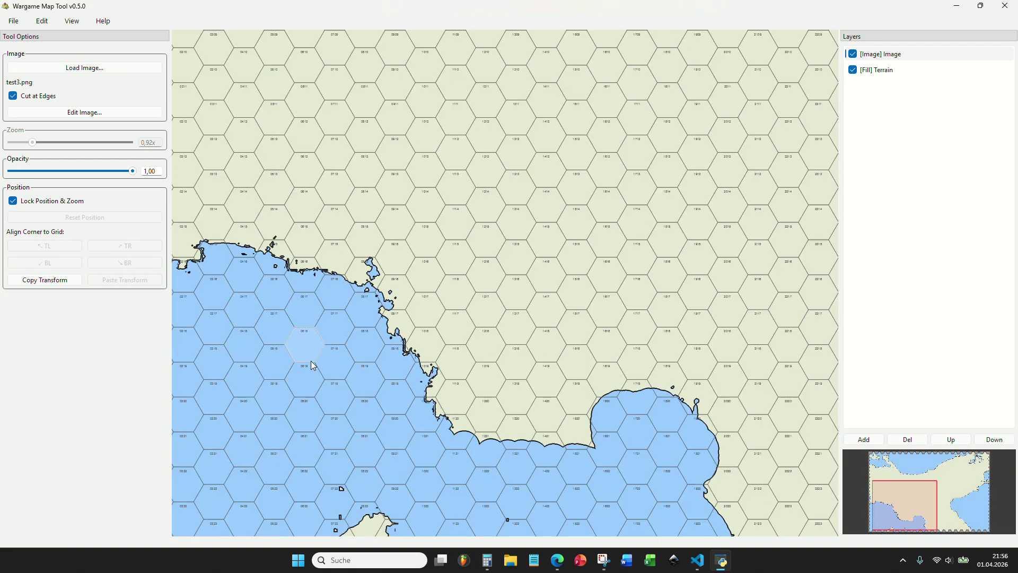
pyautogui.scroll(-4, 318, 382)
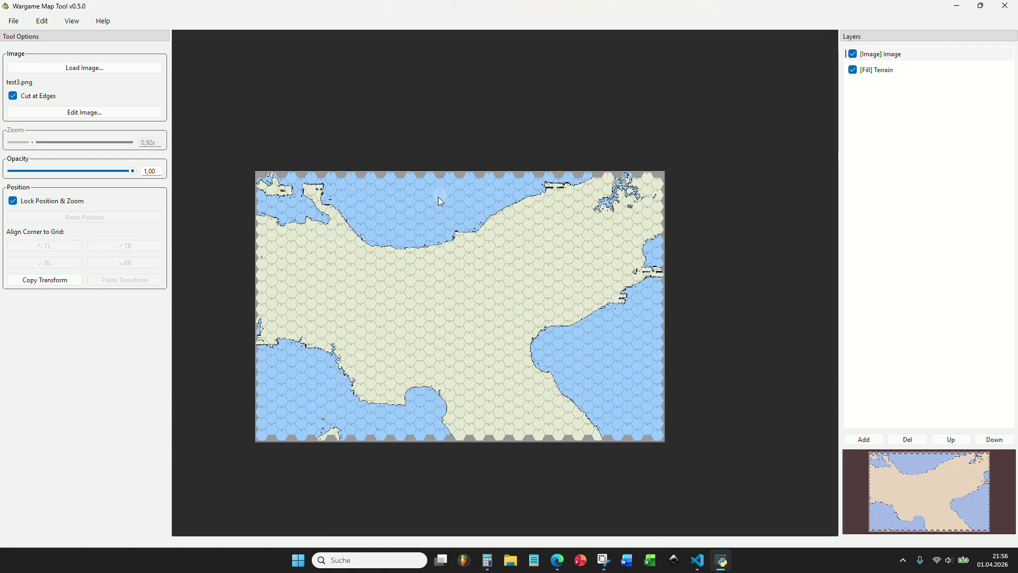
pyautogui.scroll(5, 326, 214)
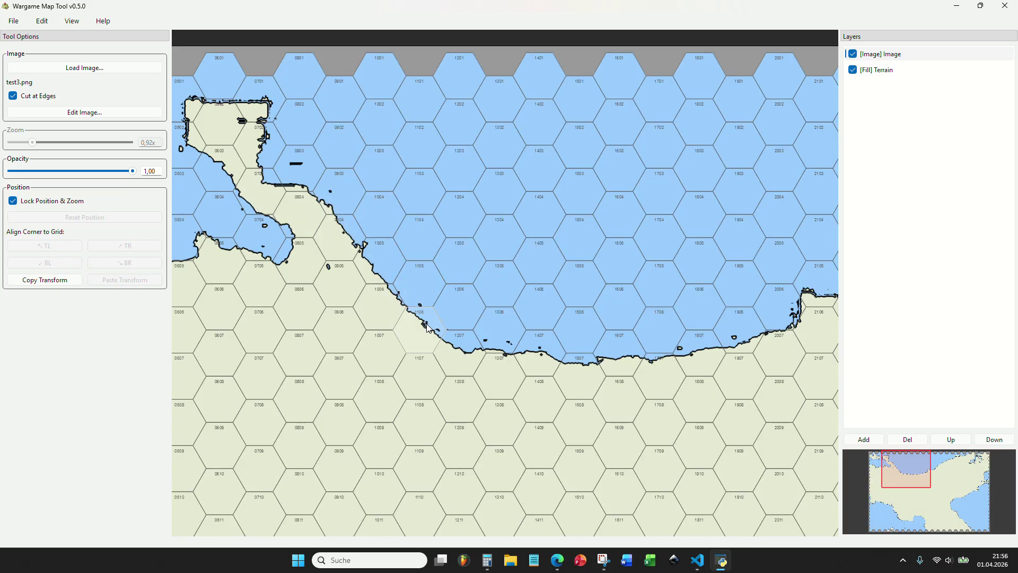
pyautogui.scroll(-5, 443, 269)
pyautogui.scroll(3, 443, 269)
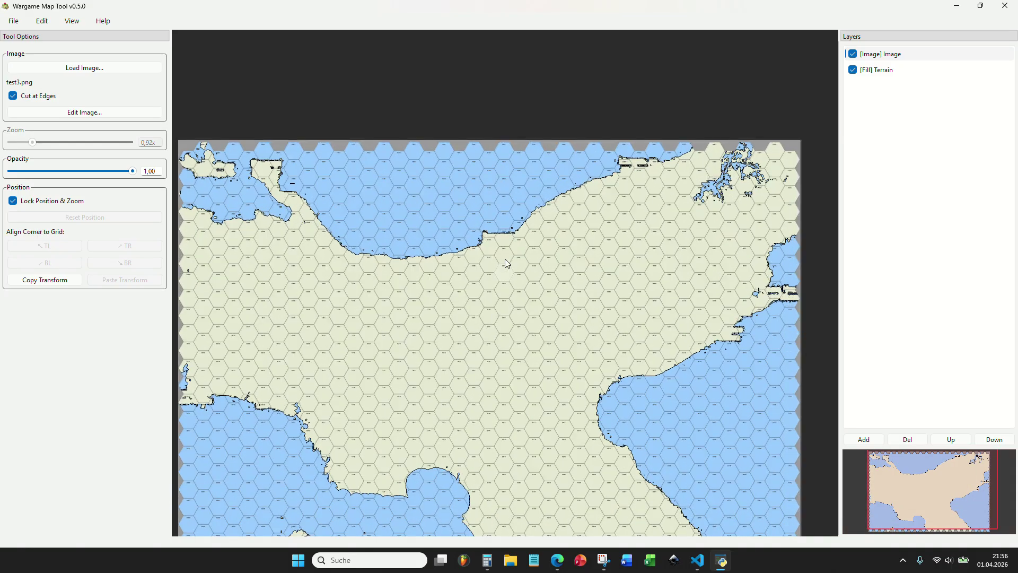
pyautogui.scroll(-2, 541, 241)
pyautogui.moveTo(528, 254); pyautogui.dragTo(484, 250)
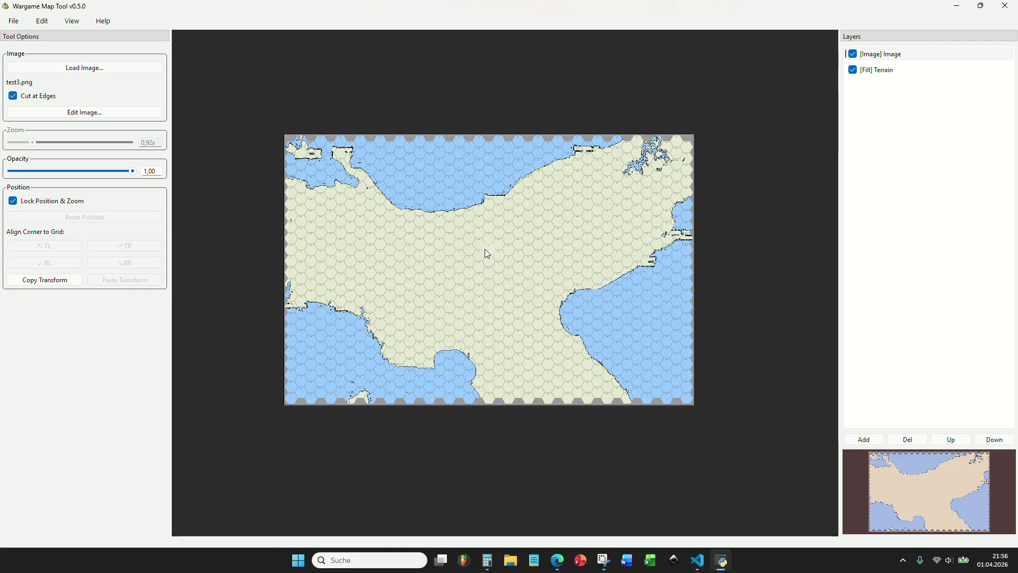
pyautogui.scroll(2, 485, 250)
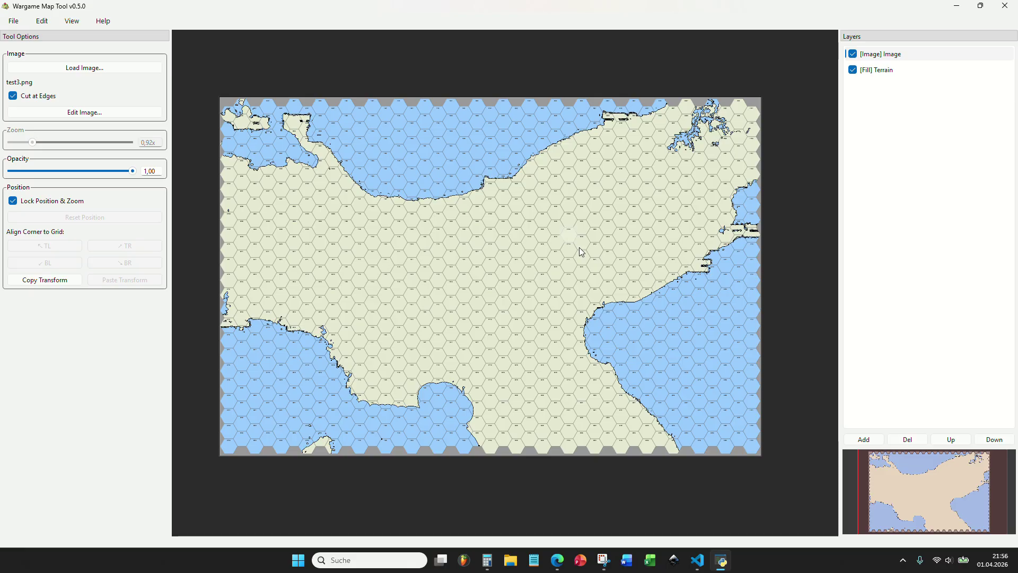
# Step: Add a second image layer on top and load the reference map test3.png into it
pyautogui.click(870, 441)
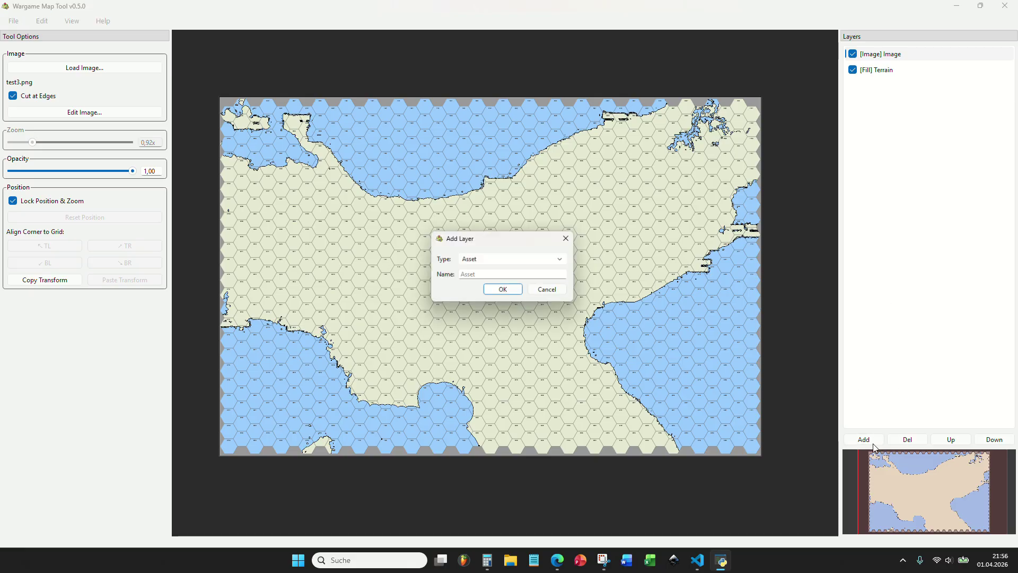
pyautogui.click(502, 260)
pyautogui.click(484, 354)
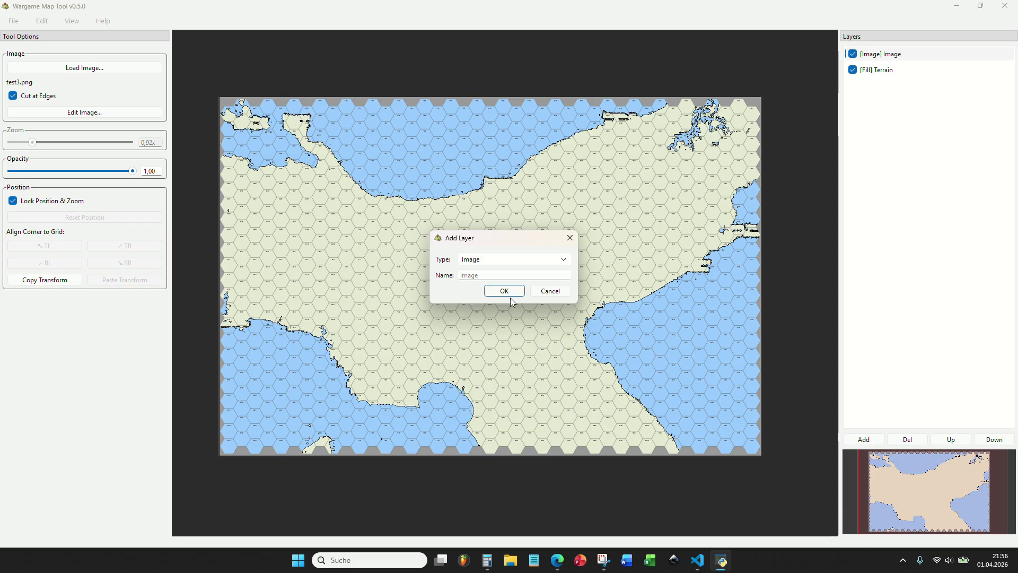
pyautogui.click(503, 292)
pyautogui.click(100, 70)
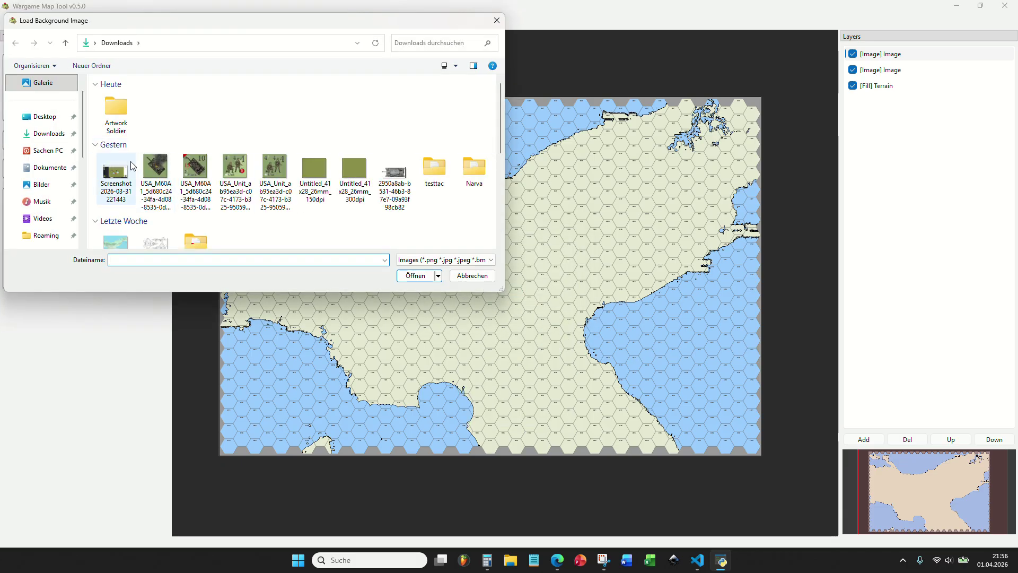
pyautogui.click(115, 241)
pyautogui.click(404, 277)
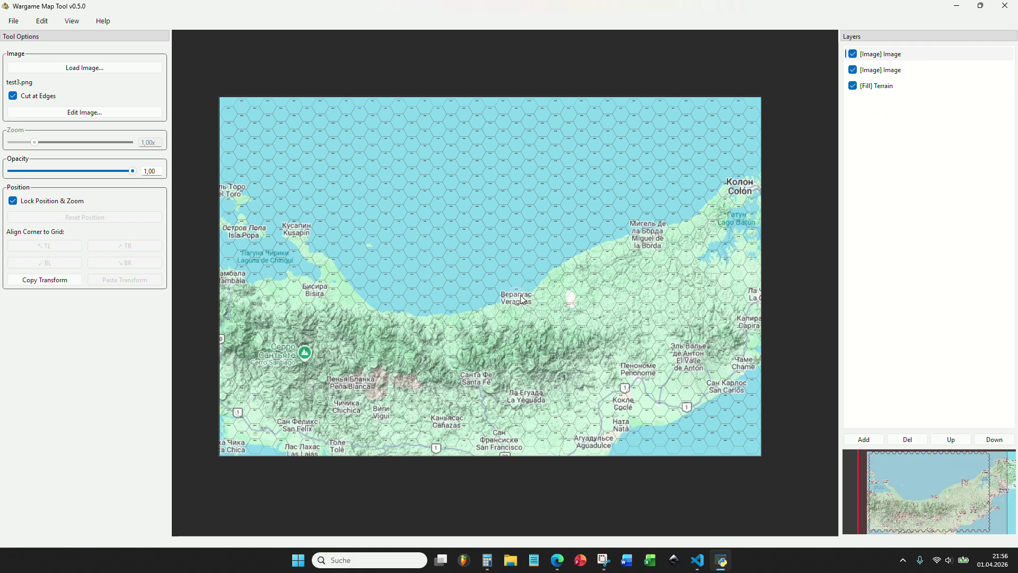
# Step: Unlock the new reference image, set its opacity to 0.35 and move it northward to match the sea layer's coastlines
pyautogui.click(62, 202)
pyautogui.moveTo(371, 290); pyautogui.dragTo(373, 190)
pyautogui.moveTo(132, 170); pyautogui.dragTo(54, 171)
pyautogui.moveTo(392, 263)
pyautogui.mouseDown()
pyautogui.moveTo(422, 280)
pyautogui.moveTo(412, 263)
pyautogui.moveTo(388, 269)
pyautogui.mouseUp()
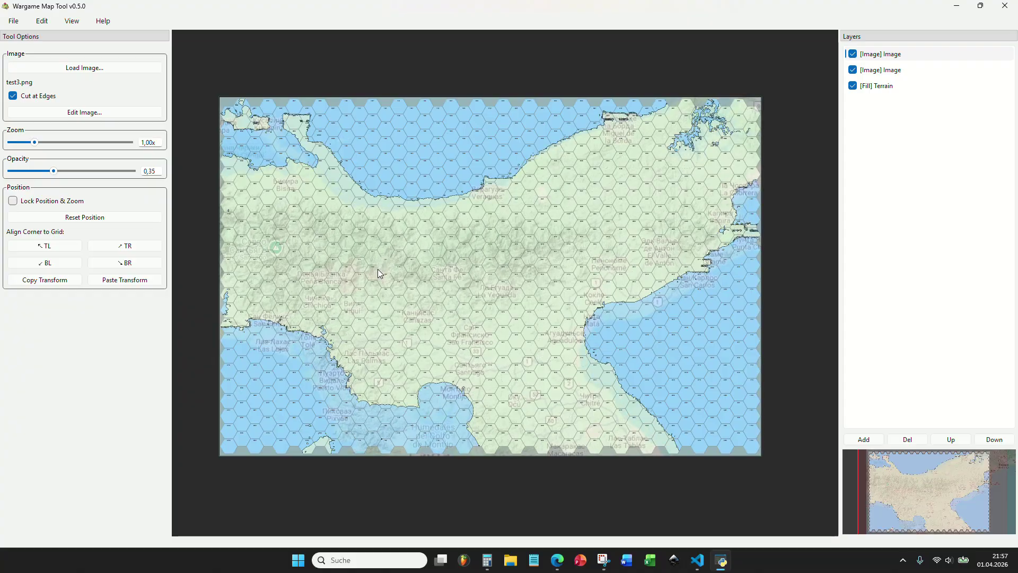
# Step: Rescale the reference image to 1.52x, reposition it over the grid and restore its opacity to 1.00
pyautogui.scroll(-5, 378, 269)
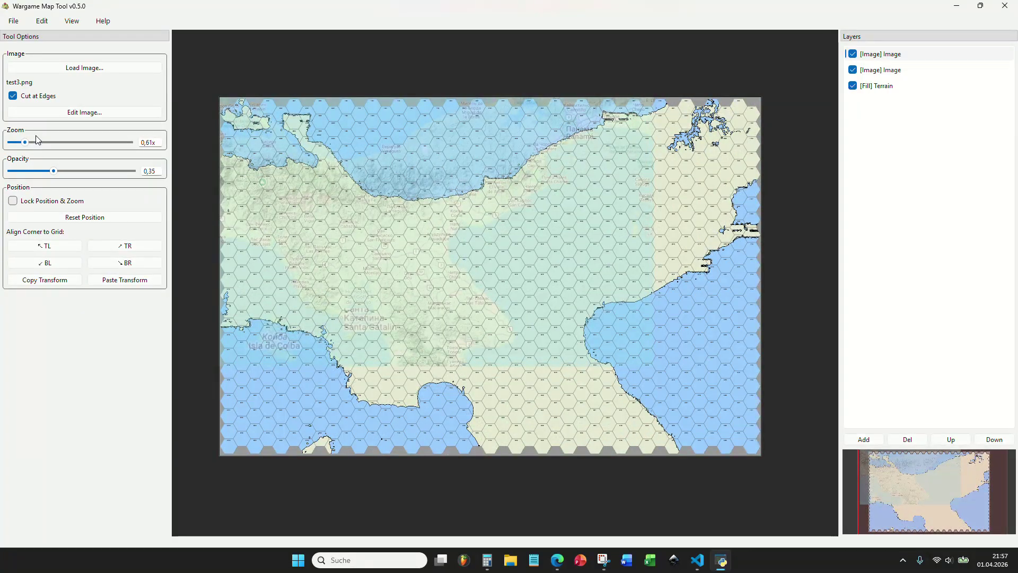
pyautogui.moveTo(35, 142); pyautogui.dragTo(47, 142)
pyautogui.moveTo(369, 236); pyautogui.dragTo(358, 188)
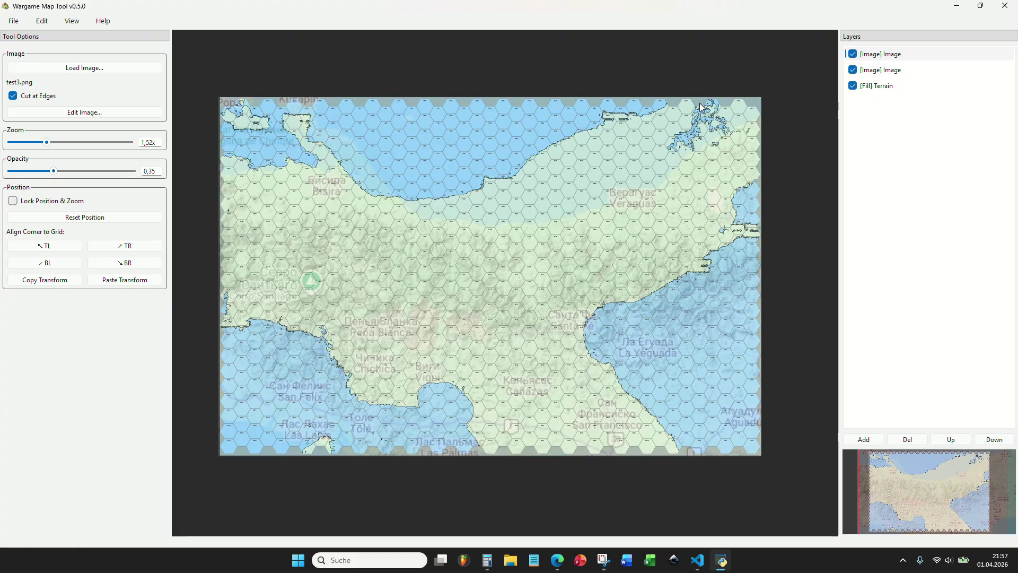
pyautogui.moveTo(106, 170); pyautogui.dragTo(135, 171)
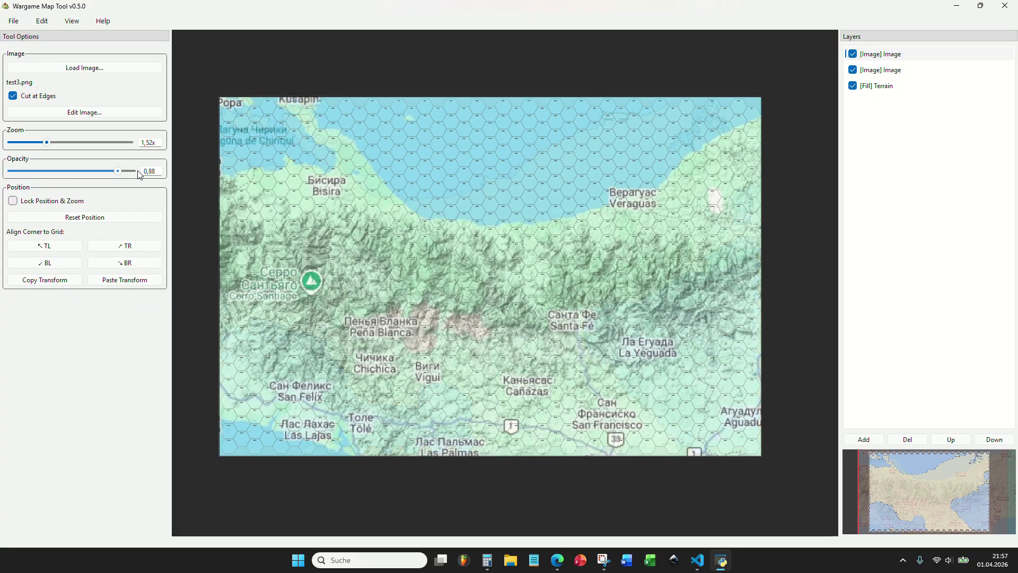
# Step: Copy the sea image layer's position and zoom and apply them to the reference image layer
pyautogui.click(852, 54)
pyautogui.click(882, 72)
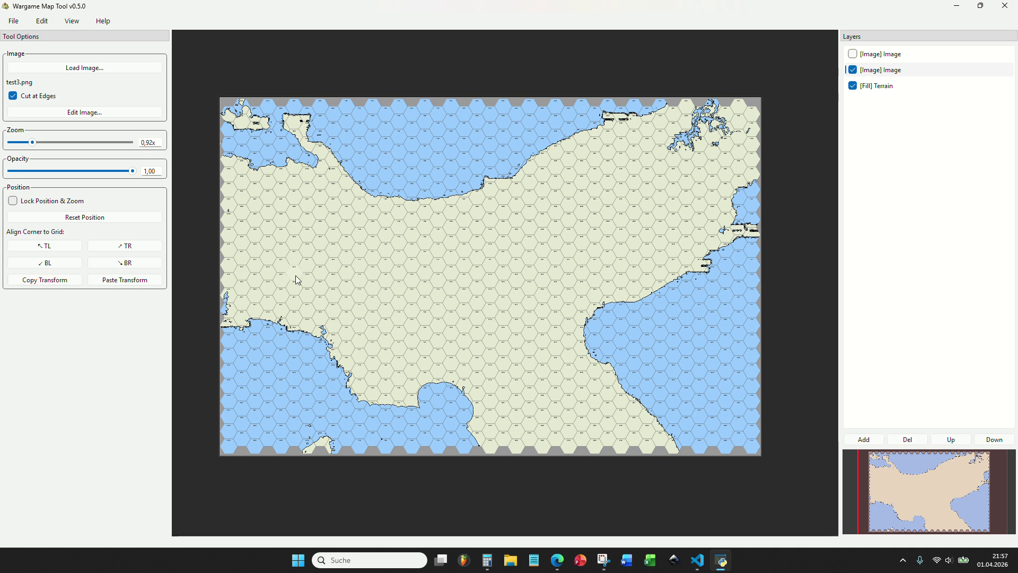
pyautogui.click(861, 54)
pyautogui.click(852, 54)
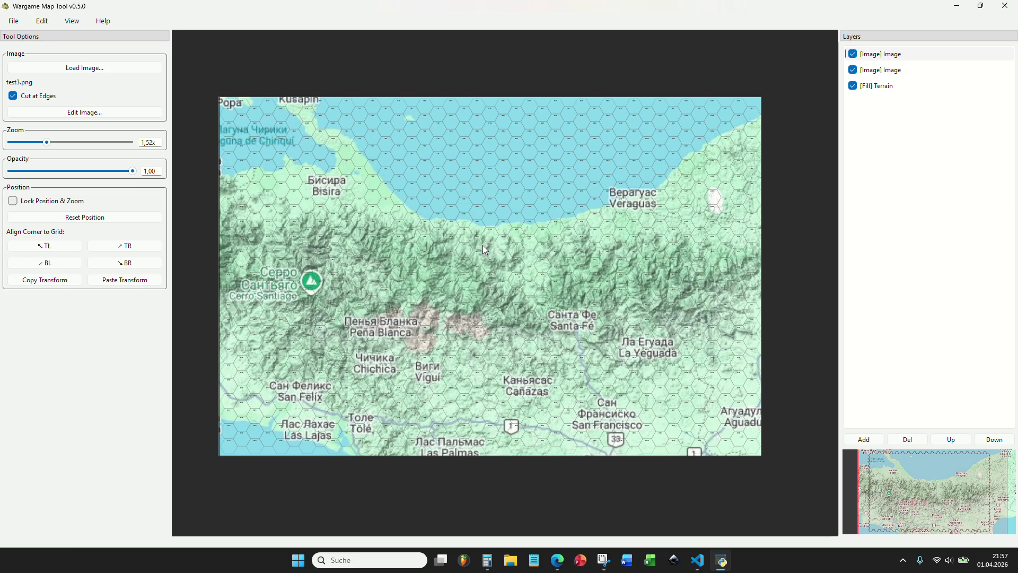
pyautogui.click(132, 282)
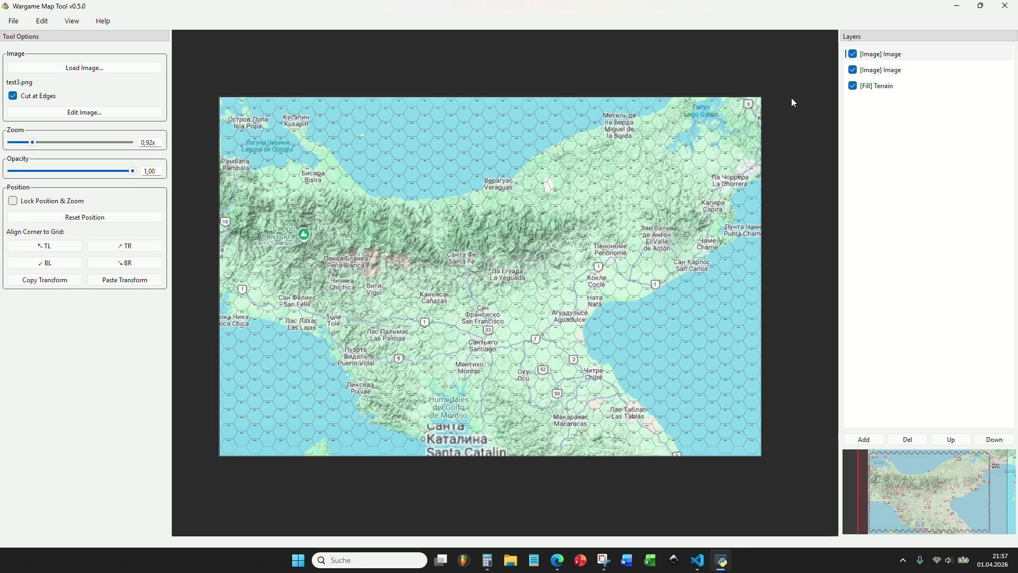
# Step: Compare the reference map with the sea layer by repeatedly hiding and showing the reference image layer
pyautogui.click(853, 55)
pyautogui.click(853, 55)
pyautogui.click(853, 55)
pyautogui.click(853, 55)
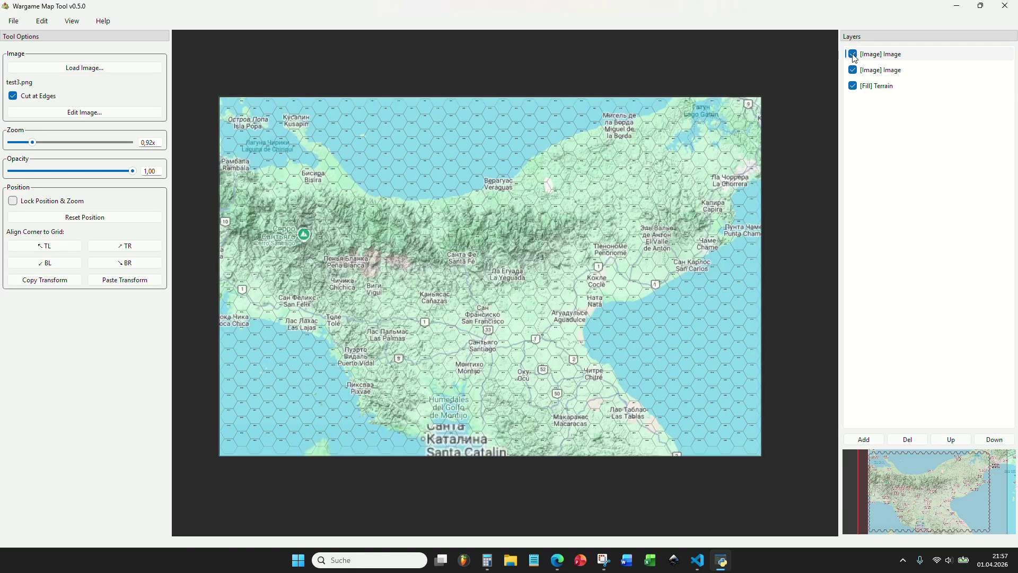
pyautogui.click(854, 55)
pyautogui.click(853, 55)
pyautogui.click(853, 55)
pyautogui.click(853, 55)
pyautogui.click(854, 55)
pyautogui.click(853, 55)
pyautogui.click(854, 55)
pyautogui.click(853, 55)
pyautogui.click(853, 55)
pyautogui.click(853, 55)
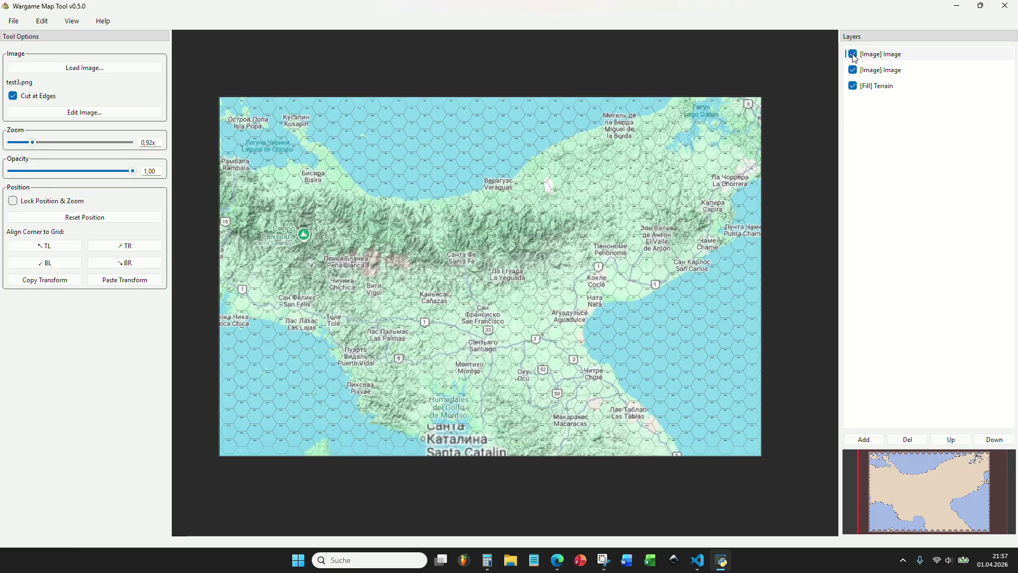
pyautogui.click(854, 55)
pyautogui.click(854, 55)
pyautogui.click(853, 56)
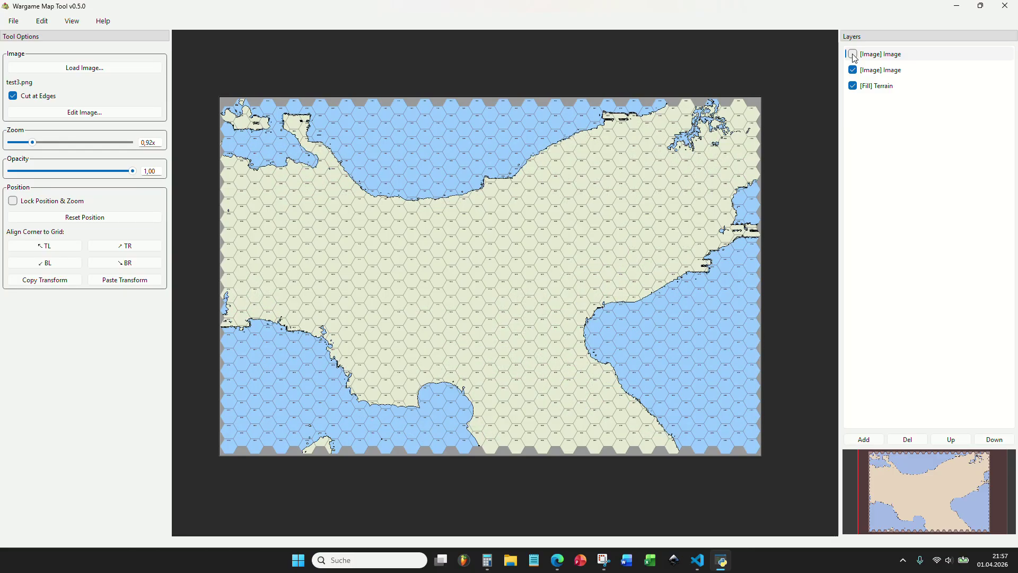
# Step: Show the reference image over the sea layer and set its opacity to 0.75
pyautogui.click(879, 70)
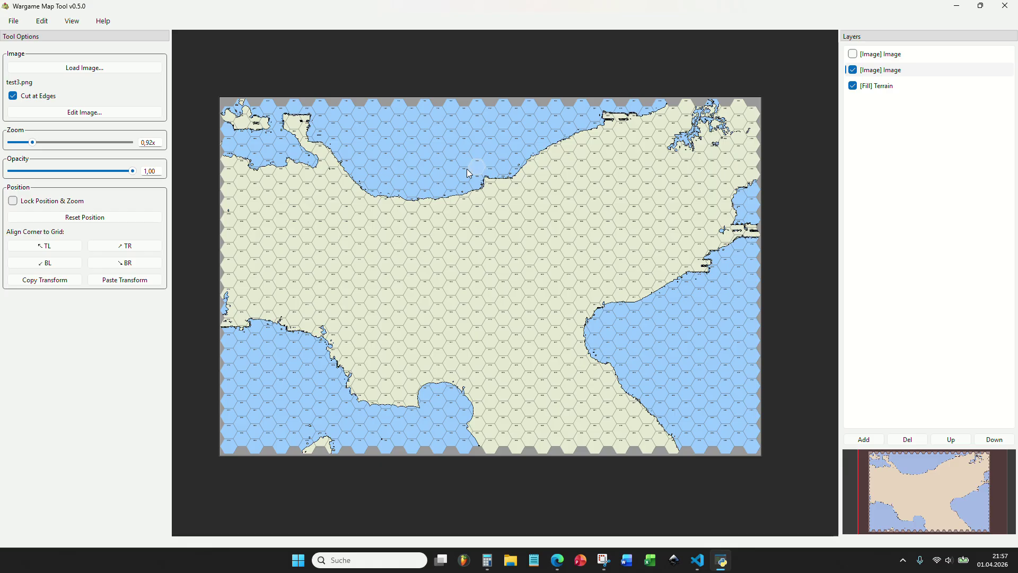
pyautogui.scroll(1, 552, 255)
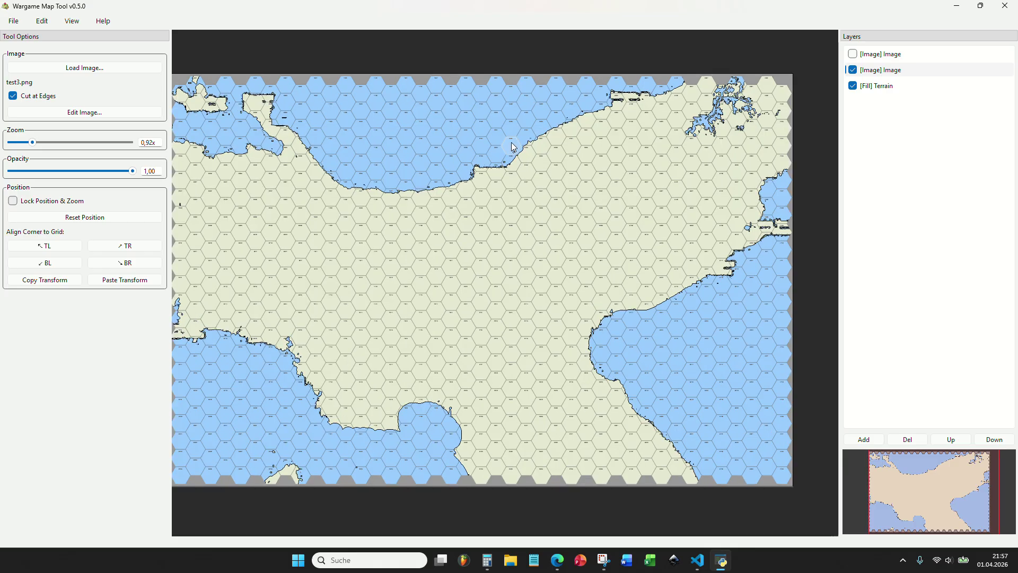
pyautogui.scroll(-2, 352, 194)
pyautogui.moveTo(359, 144); pyautogui.dragTo(380, 152)
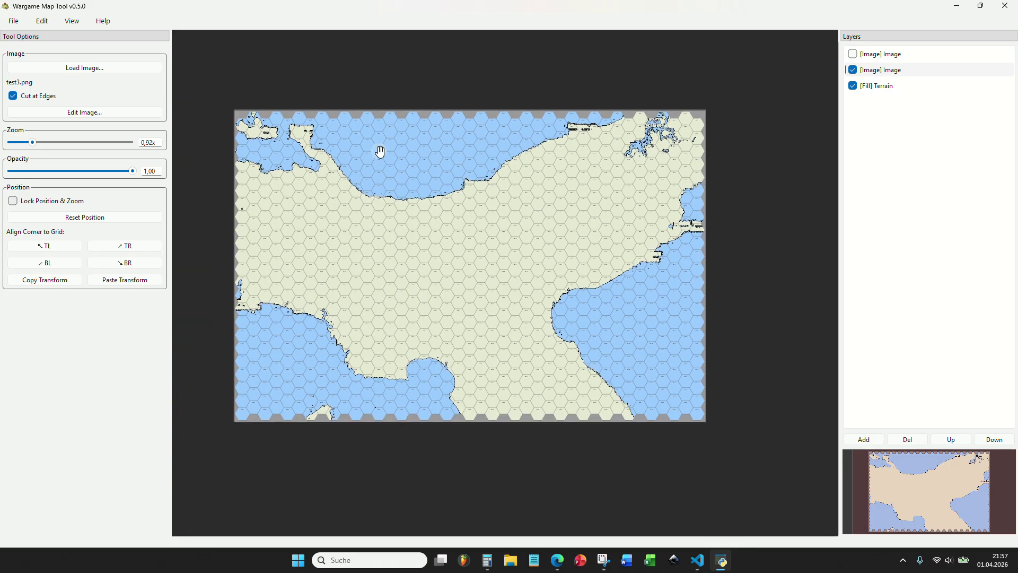
pyautogui.click(853, 54)
pyautogui.moveTo(133, 171); pyautogui.dragTo(103, 171)
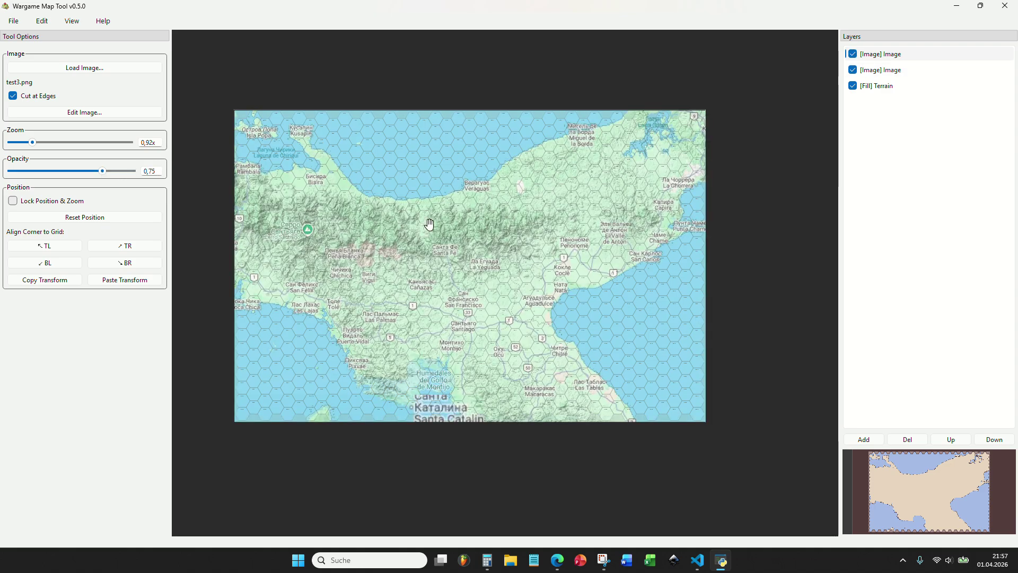
# Step: Examine the reference map's relief, roads and towns against the hexes, and hide the reference image layer
pyautogui.scroll(3, 429, 224)
pyautogui.scroll(-3, 430, 228)
pyautogui.scroll(4, 430, 234)
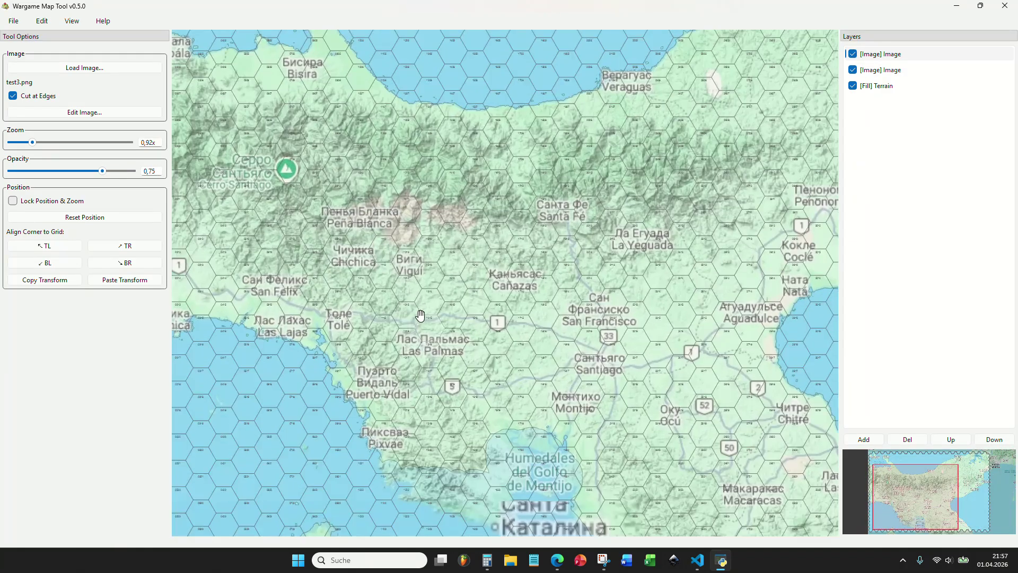
pyautogui.scroll(3, 484, 266)
pyautogui.scroll(-3, 632, 311)
pyautogui.scroll(1, 616, 332)
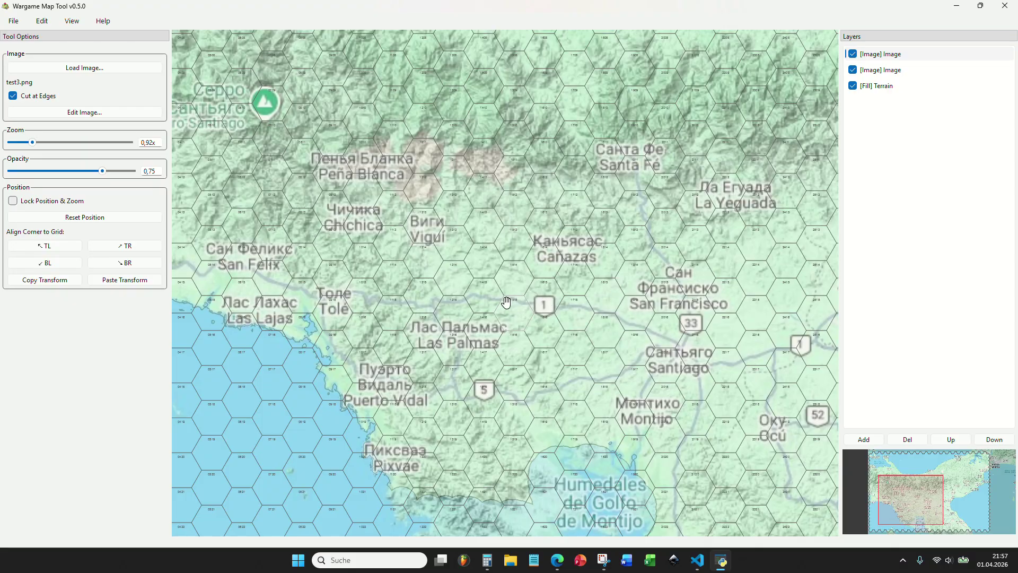
pyautogui.moveTo(586, 337); pyautogui.dragTo(579, 356)
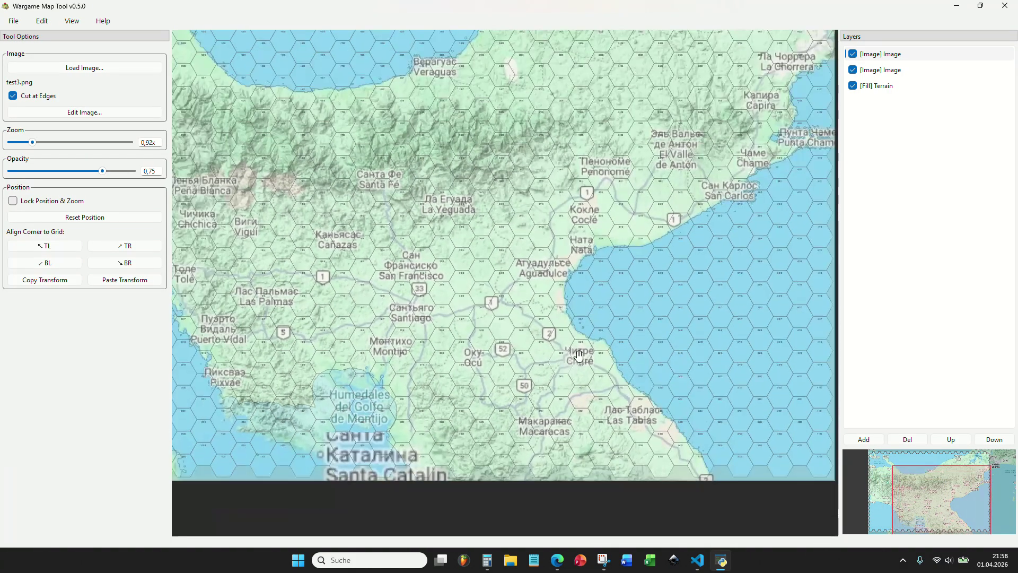
pyautogui.scroll(4, 588, 367)
pyautogui.moveTo(495, 263); pyautogui.dragTo(459, 394)
pyautogui.scroll(-4, 459, 394)
pyautogui.scroll(-4, 482, 309)
pyautogui.moveTo(452, 295); pyautogui.dragTo(535, 292)
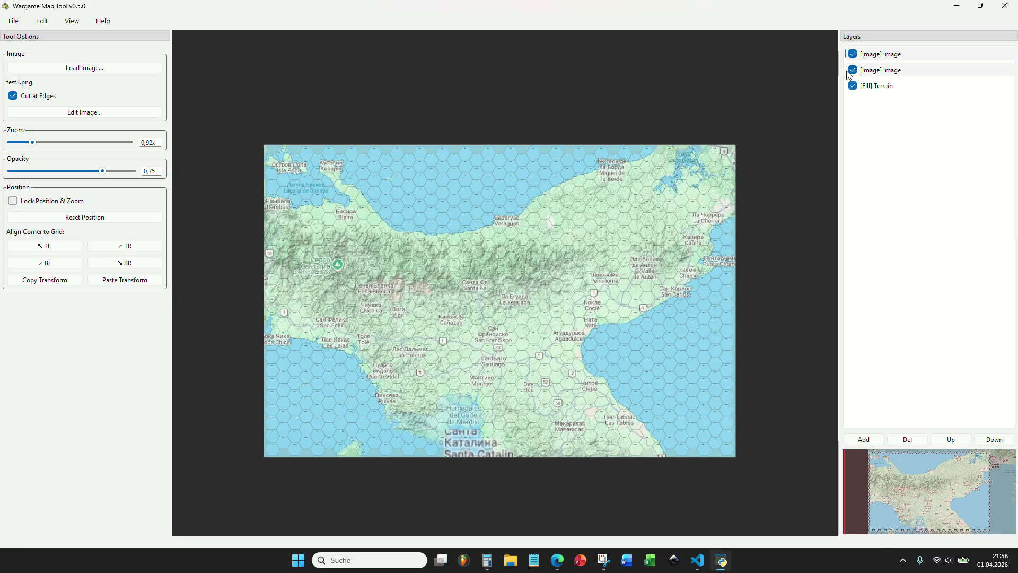
pyautogui.click(853, 54)
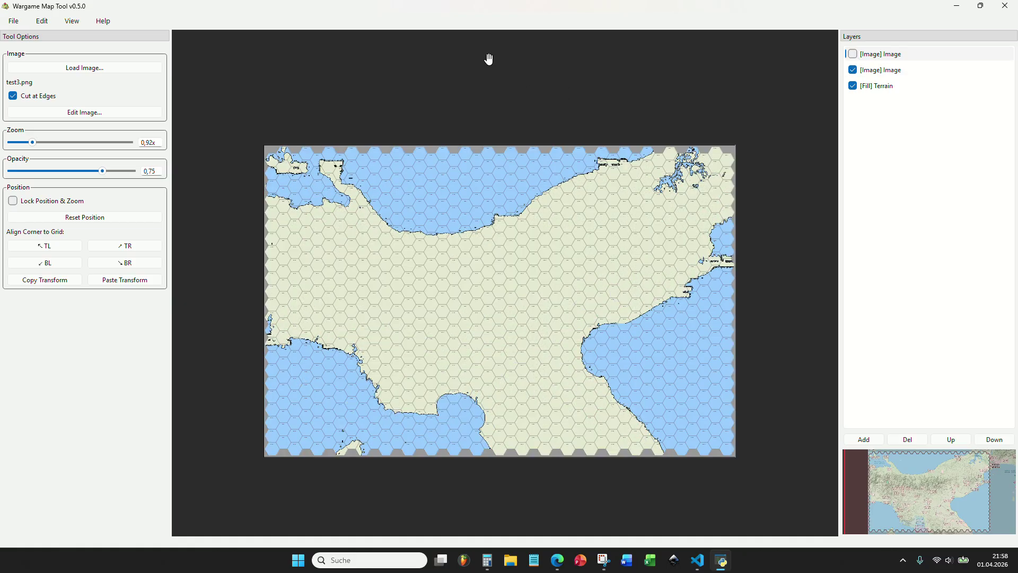